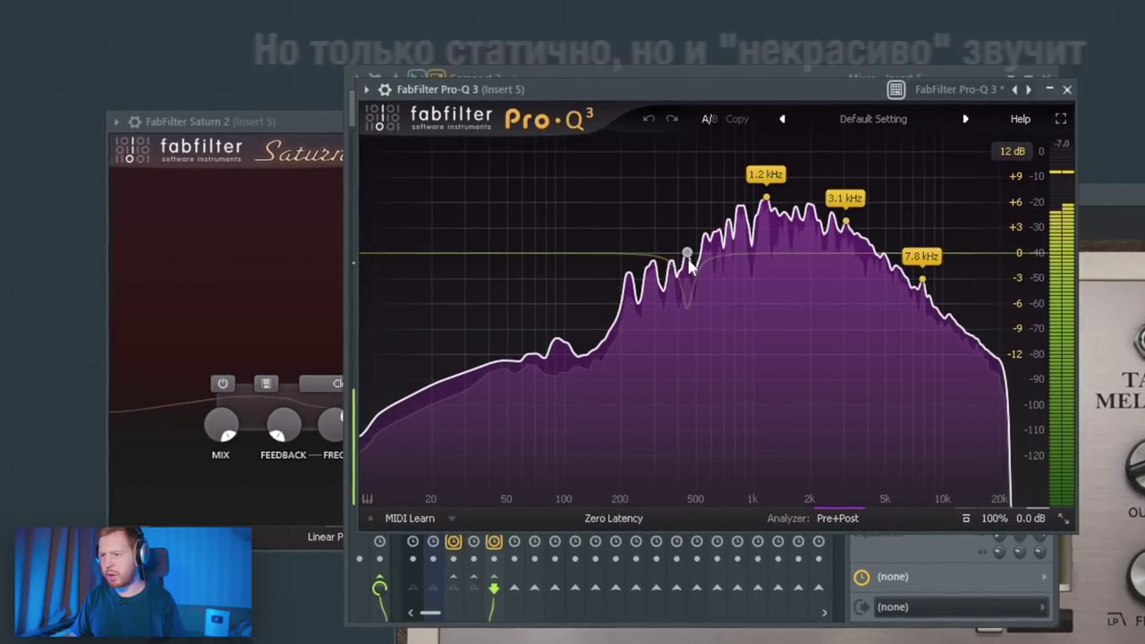
Step: Add a narrow dynamic bell cut in the EQ at 541.62 Hz with -5.20 dB gain and Q 12.25
{"action": "left_click_drag", "start_coordinate": [687, 241], "coordinate": [702, 297]}
{"action": "right_click", "coordinate": [702, 297]}
{"action": "left_click", "coordinate": [773, 347]}
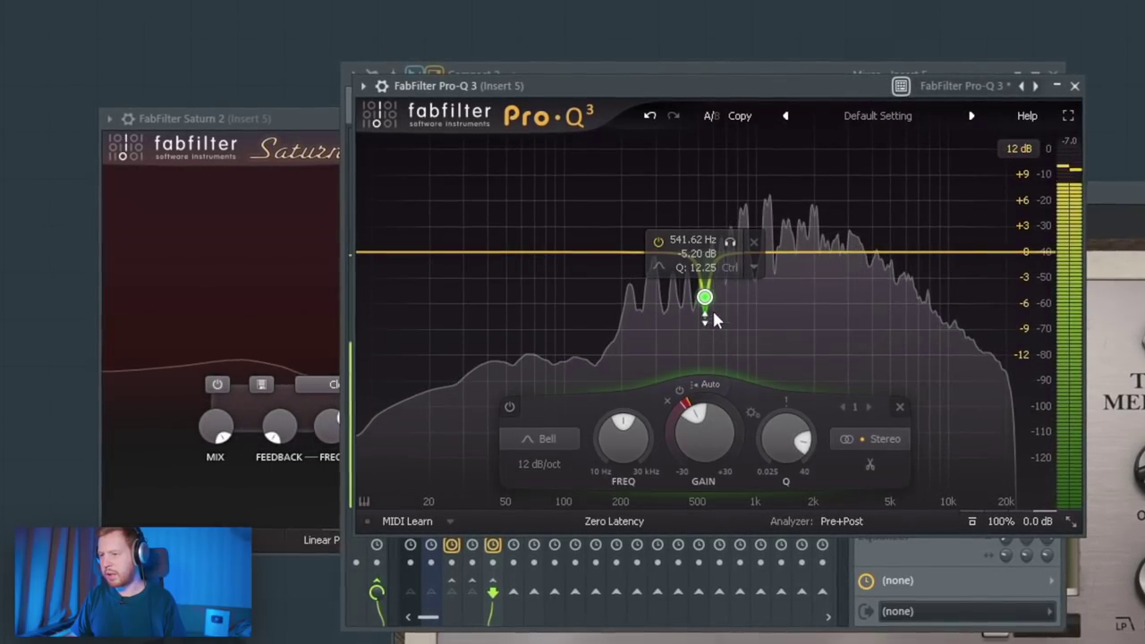
Step: Add a broad bell dip at 1214.3 Hz with -1.42 dB gain and Q 1.623, and close the EQ
{"action": "mouse_move", "coordinate": [793, 255]}
{"action": "left_mouse_down"}
{"action": "mouse_move", "coordinate": [770, 266]}
{"action": "mouse_move", "coordinate": [778, 270]}
{"action": "left_mouse_up"}
{"action": "left_click", "coordinate": [801, 297]}
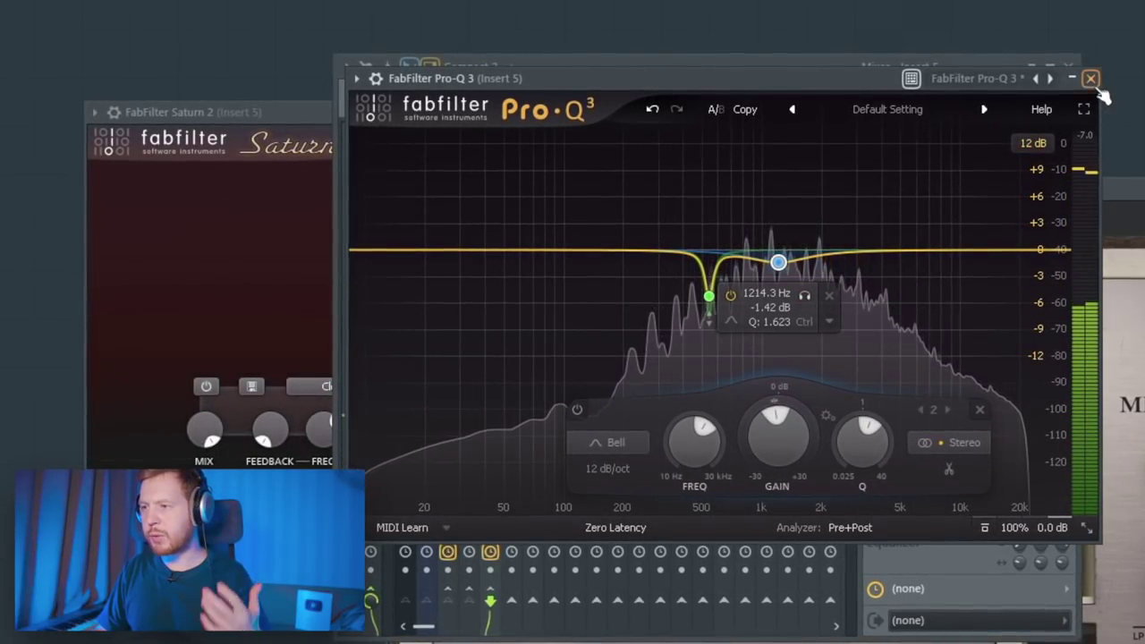
{"action": "left_click", "coordinate": [1087, 80]}
{"action": "left_click", "coordinate": [1076, 72]}
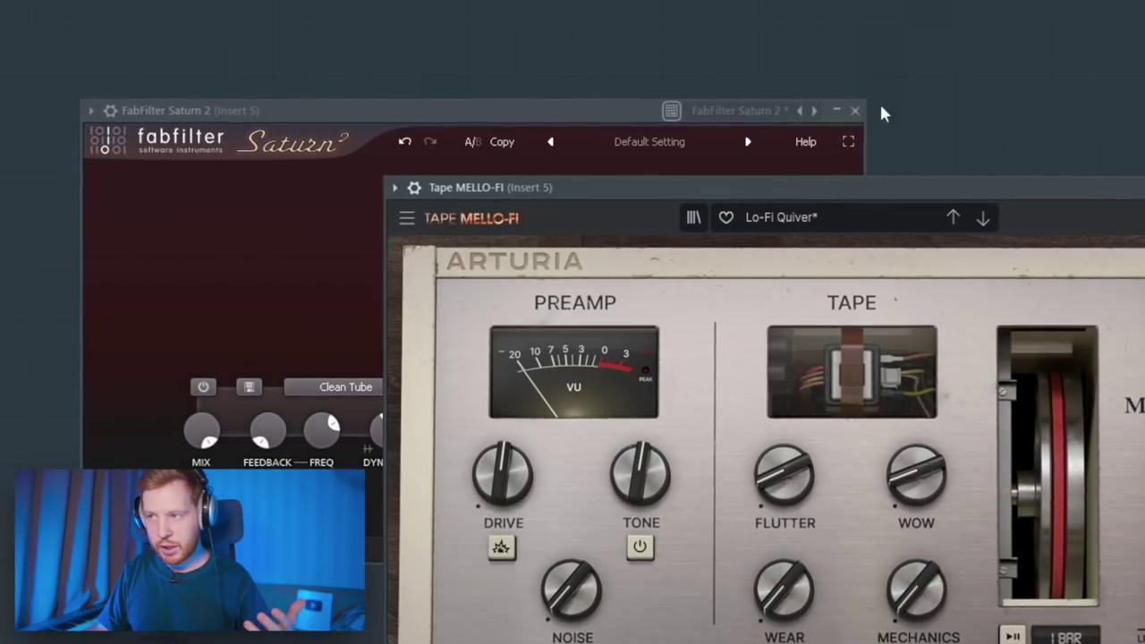
Step: Load Ozone 8 Imager into the empty effect slot 6 of mixer Insert 5
{"action": "key", "text": "F9"}
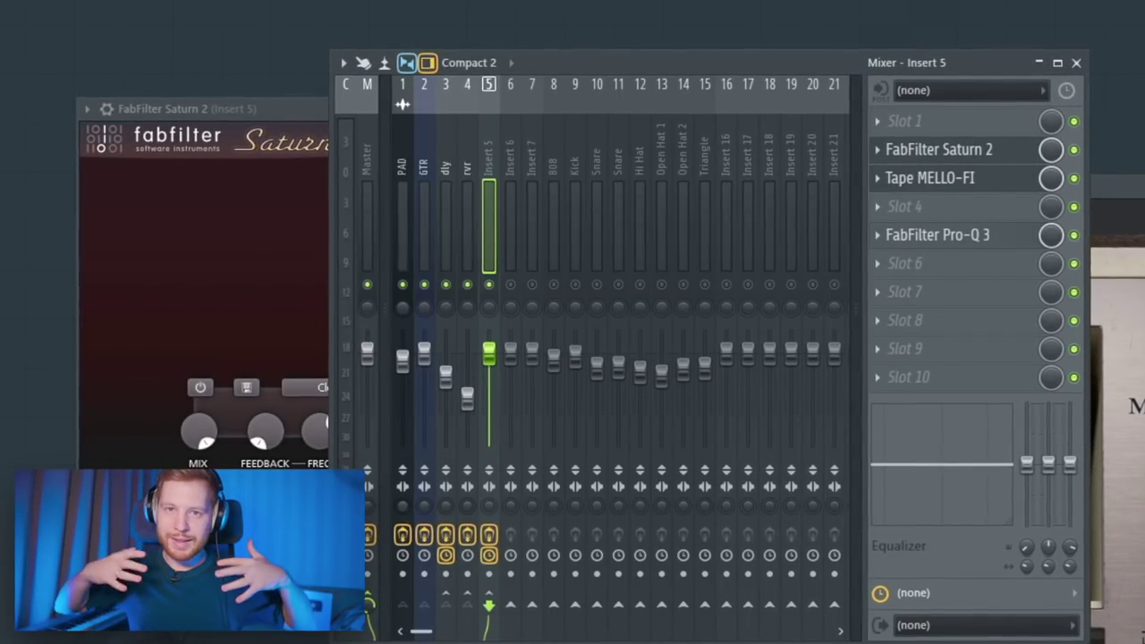
{"action": "left_click", "coordinate": [984, 235]}
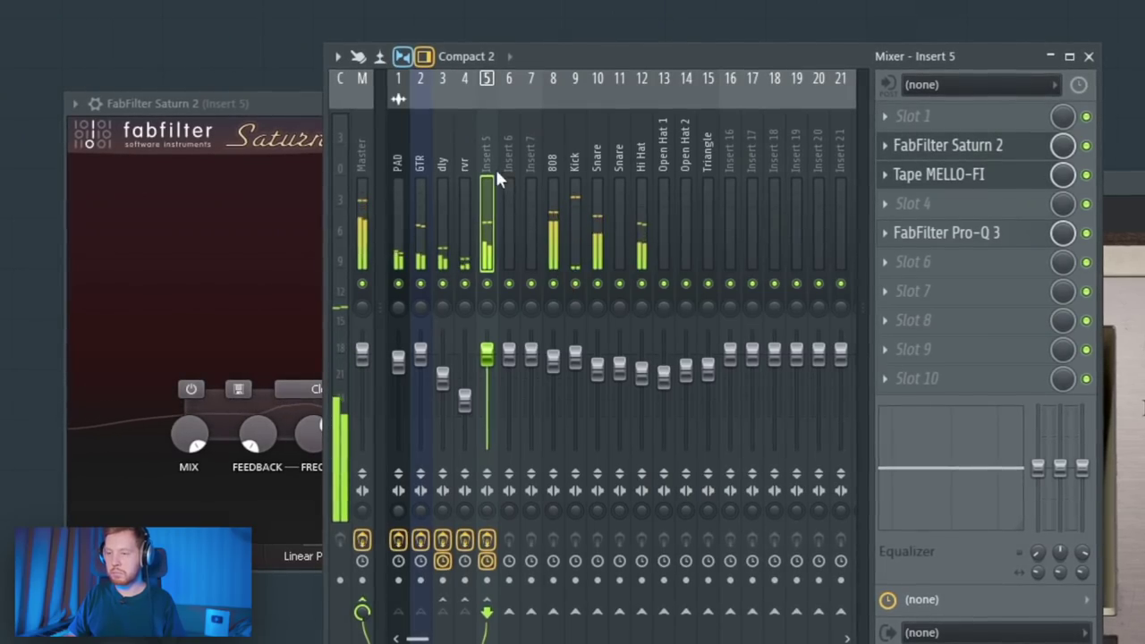
{"action": "left_click", "coordinate": [934, 289]}
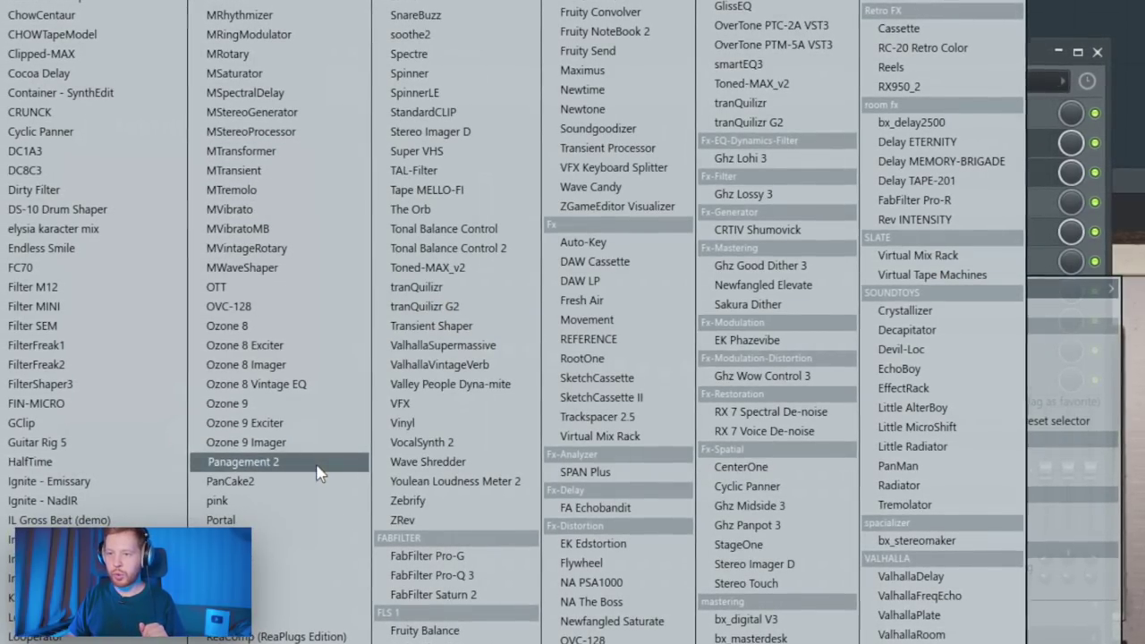
{"action": "left_click", "coordinate": [298, 364]}
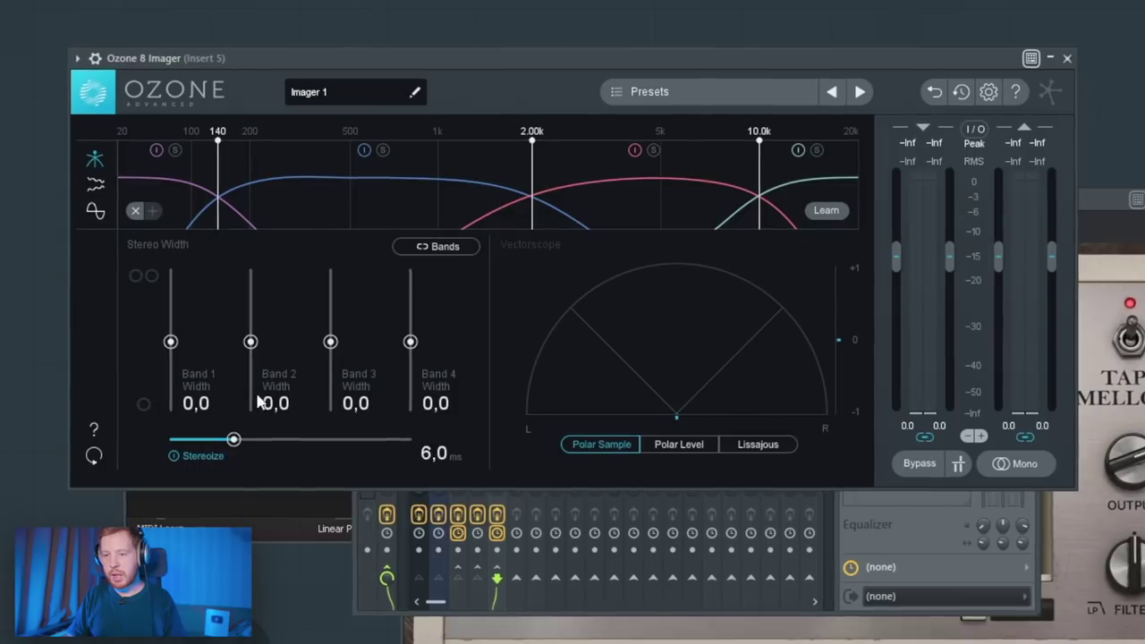
Step: Set the imager's lowest crossover to 288 Hz, widen band 2 to 11.4 and band 3 to 27.8, and close it
{"action": "mouse_move", "coordinate": [218, 183]}
{"action": "left_mouse_down"}
{"action": "mouse_move", "coordinate": [276, 183]}
{"action": "mouse_move", "coordinate": [284, 169]}
{"action": "left_mouse_up"}
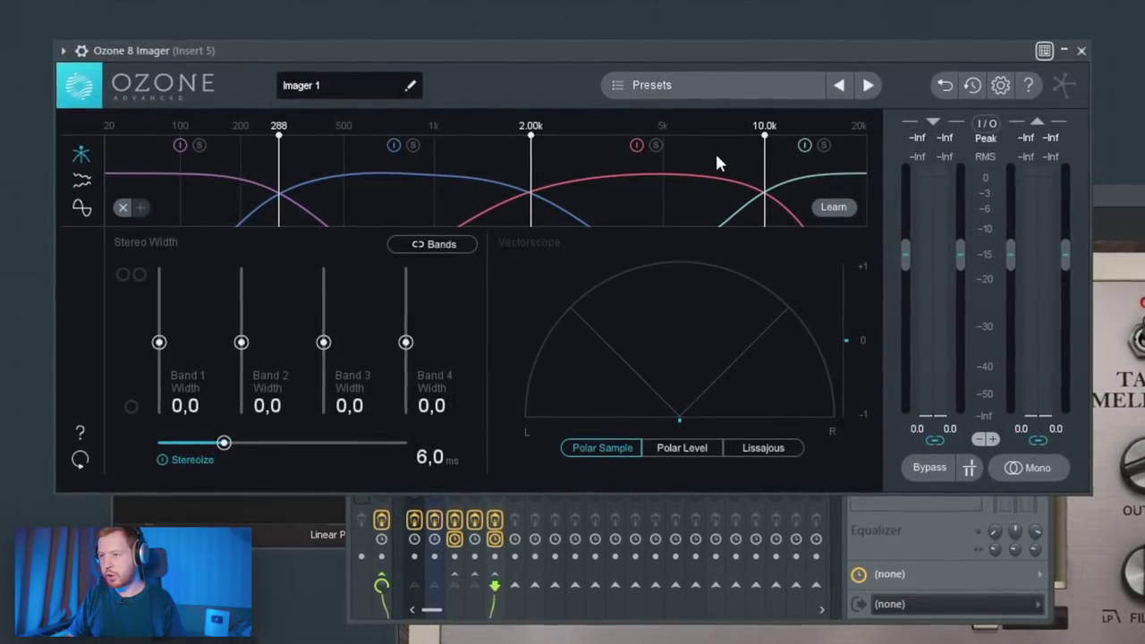
{"action": "left_click_drag", "start_coordinate": [241, 342], "coordinate": [239, 332]}
{"action": "key", "text": "space"}
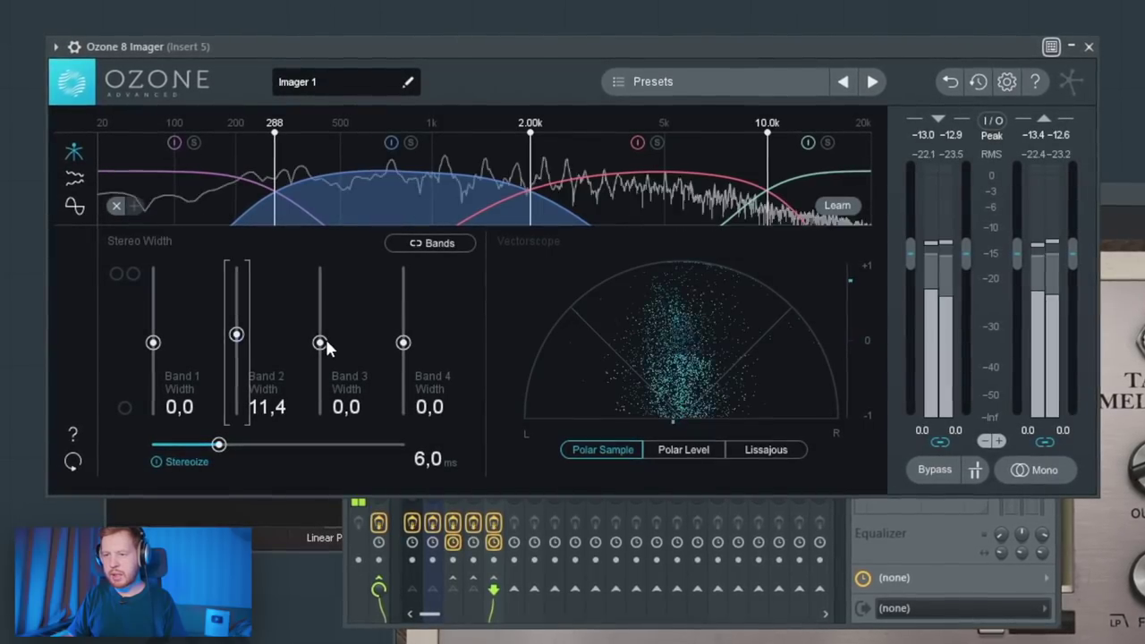
{"action": "left_click_drag", "start_coordinate": [327, 347], "coordinate": [340, 320]}
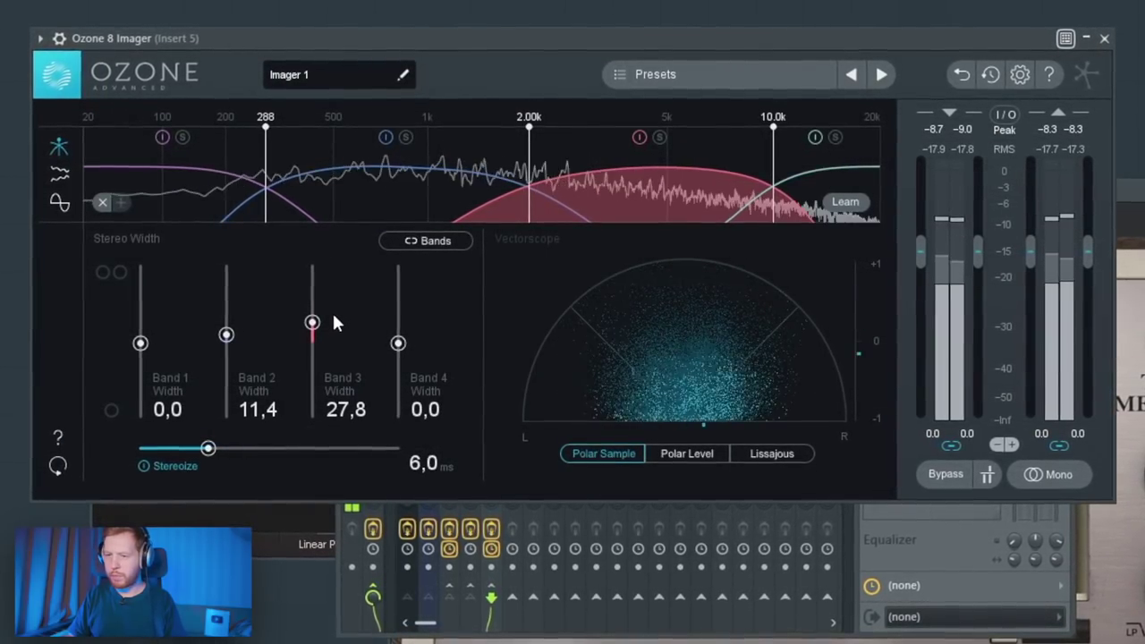
{"action": "left_click", "coordinate": [1104, 38]}
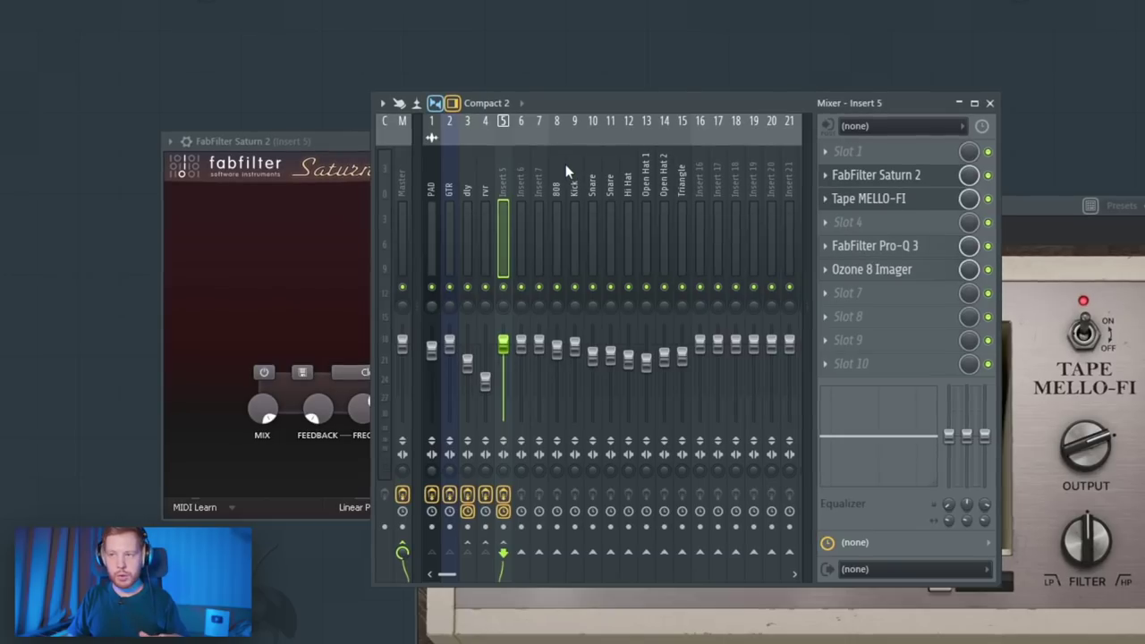
Step: Route the 808 and Kick tracks only to insert 16 and name that bus LOW DRUMS
{"action": "left_click", "coordinate": [557, 185]}
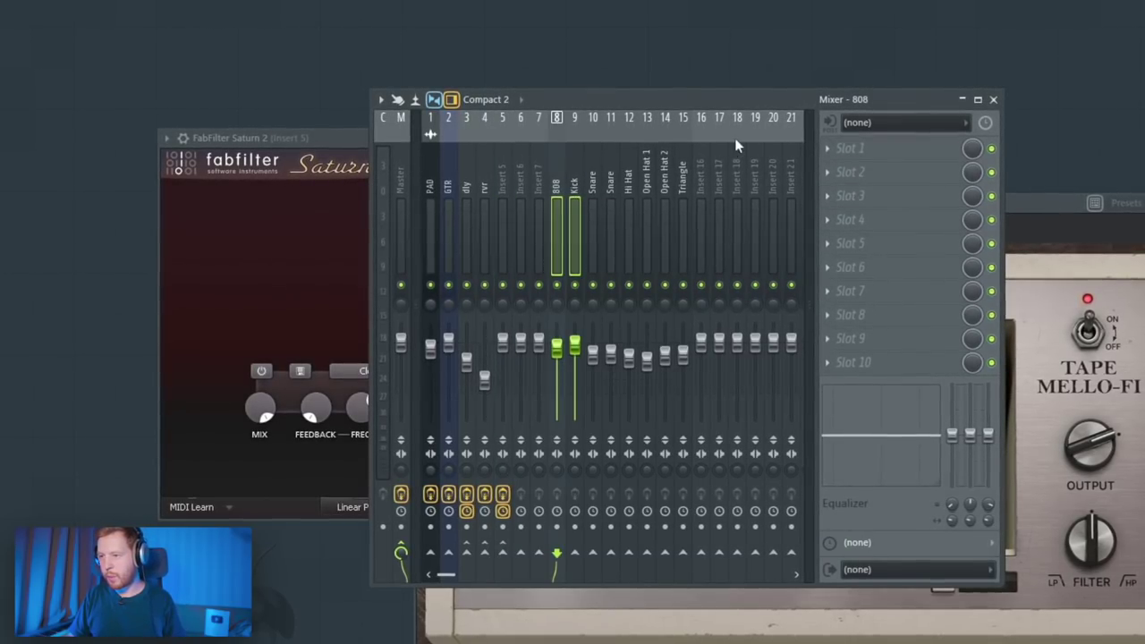
{"action": "right_click", "coordinate": [703, 555]}
{"action": "left_click", "coordinate": [746, 577]}
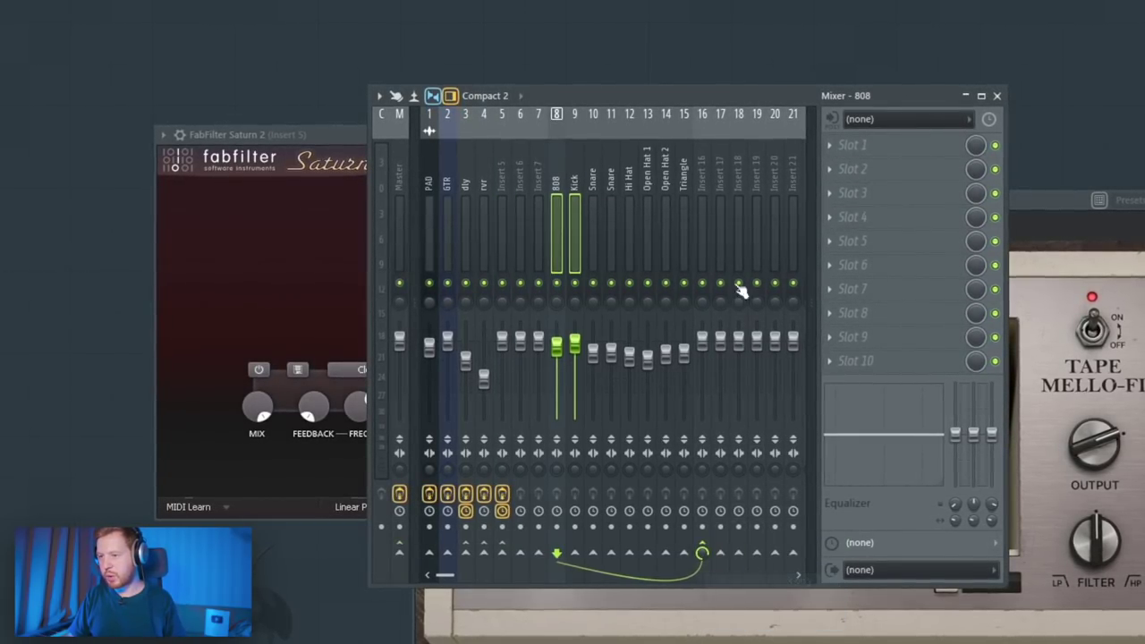
{"action": "double_click", "coordinate": [704, 184]}
Step: Route both snares only to insert 17 and name that bus SD
{"action": "middle_click", "coordinate": [724, 183]}
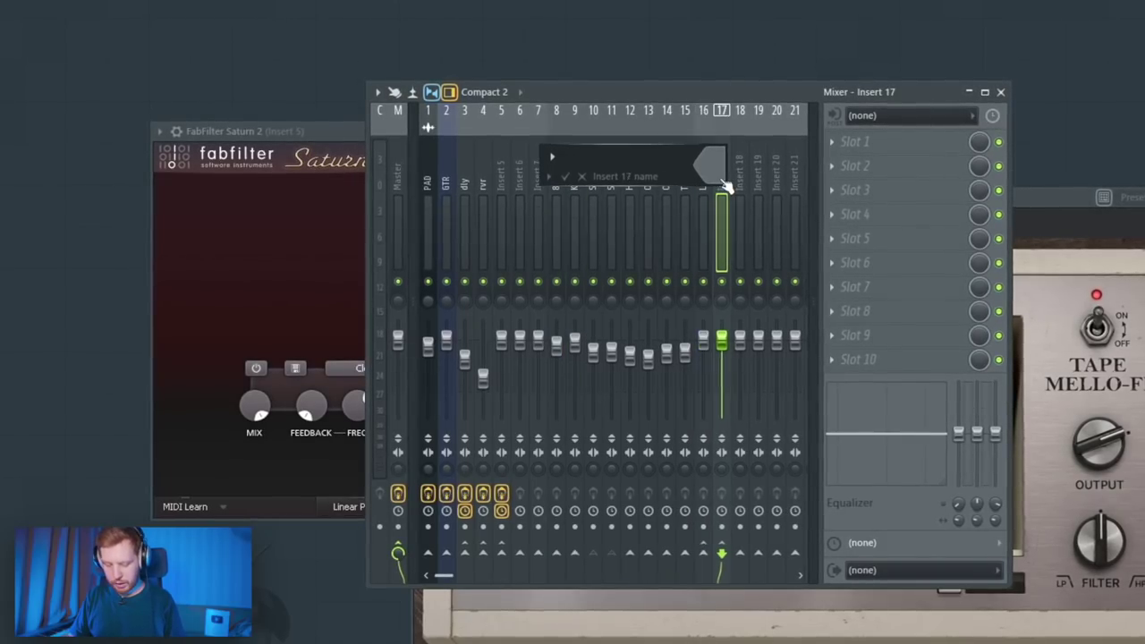
{"action": "type", "text": "SD"}
{"action": "key", "text": "Return"}
Step: Route the Hi Hat through Triangle tracks only to insert 18 and name that bus HH
{"action": "left_click", "coordinate": [632, 184]}
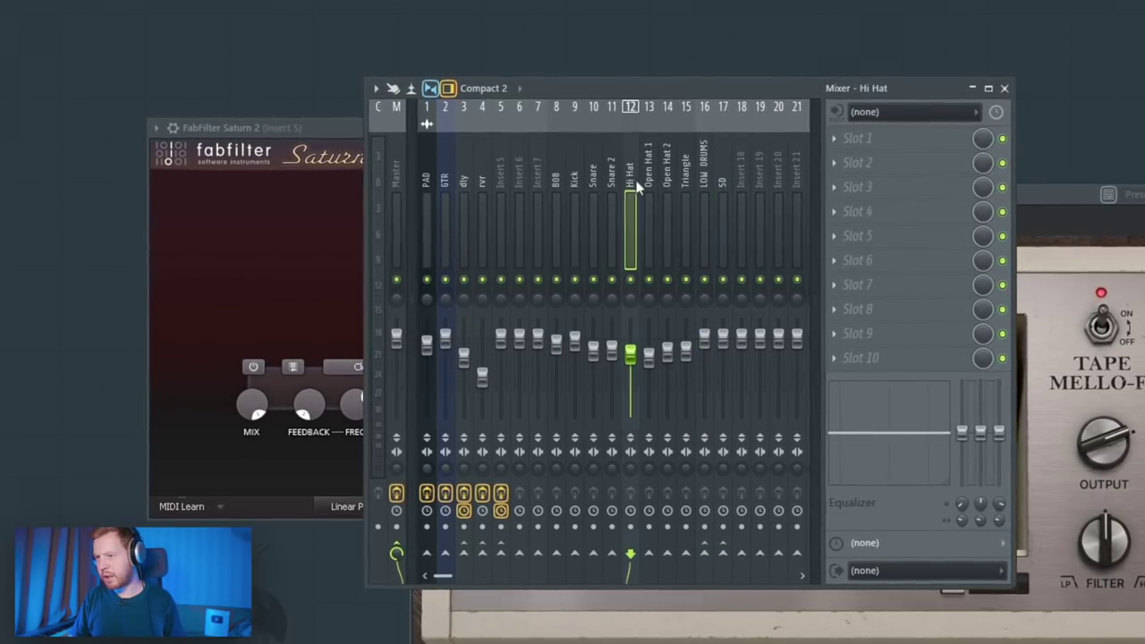
{"action": "right_click", "coordinate": [743, 554]}
{"action": "type", "text": "HH"}
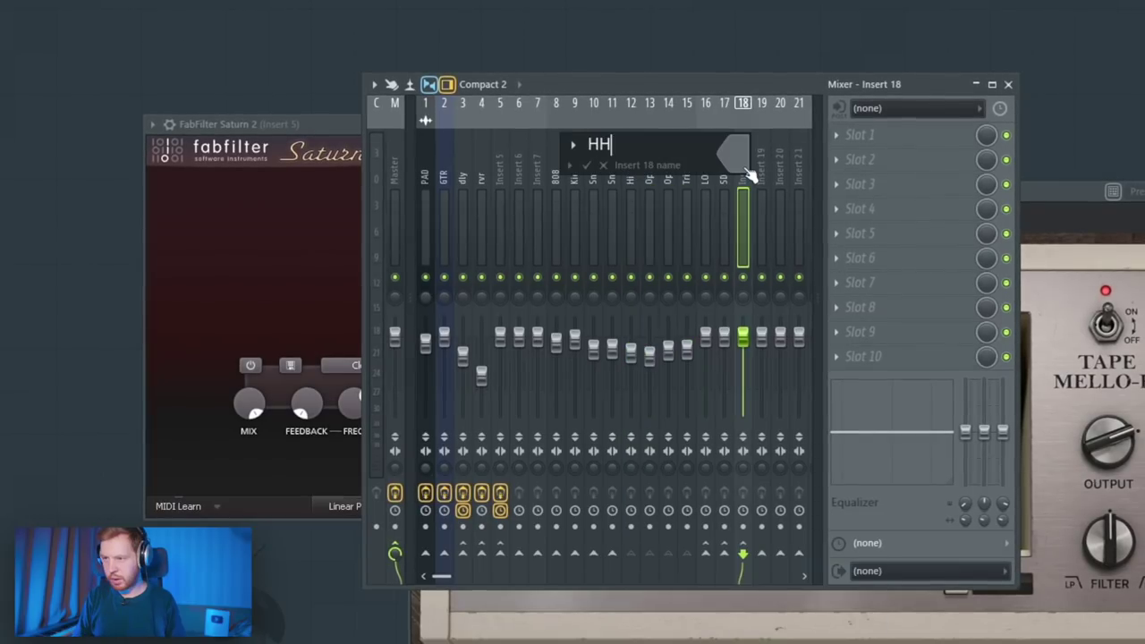
{"action": "key", "text": "Return"}
Step: Route the SD and HH buses only to insert 19, solo it, and name it HI DRUMS
{"action": "left_click_drag", "start_coordinate": [726, 182], "coordinate": [745, 191]}
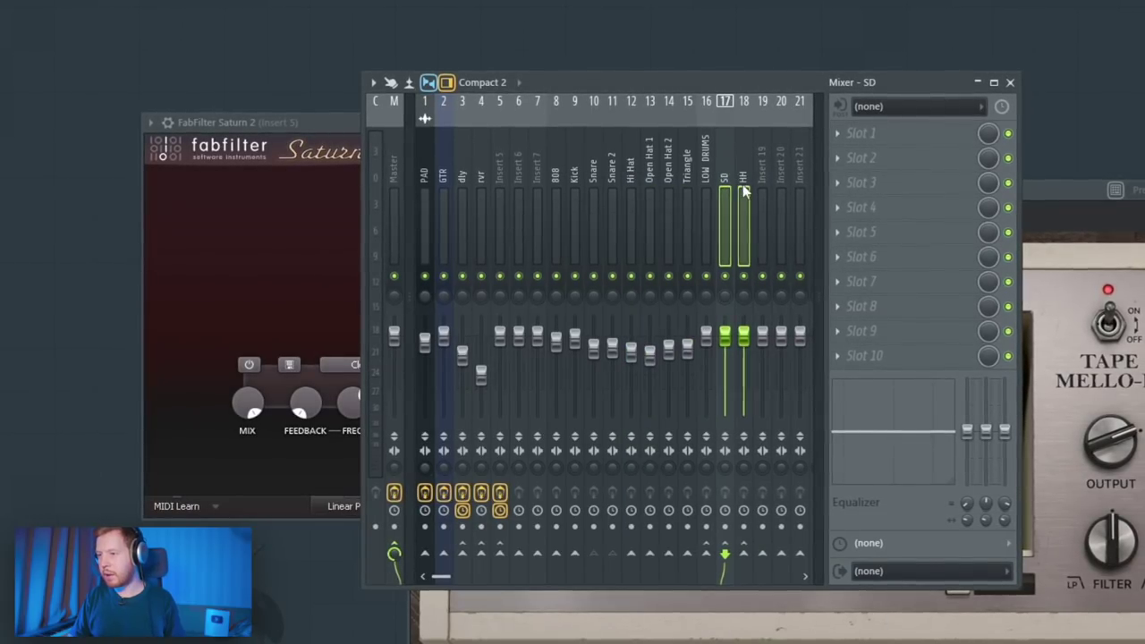
{"action": "right_click", "coordinate": [763, 555]}
{"action": "left_click", "coordinate": [792, 577]}
{"action": "right_click", "coordinate": [765, 273]}
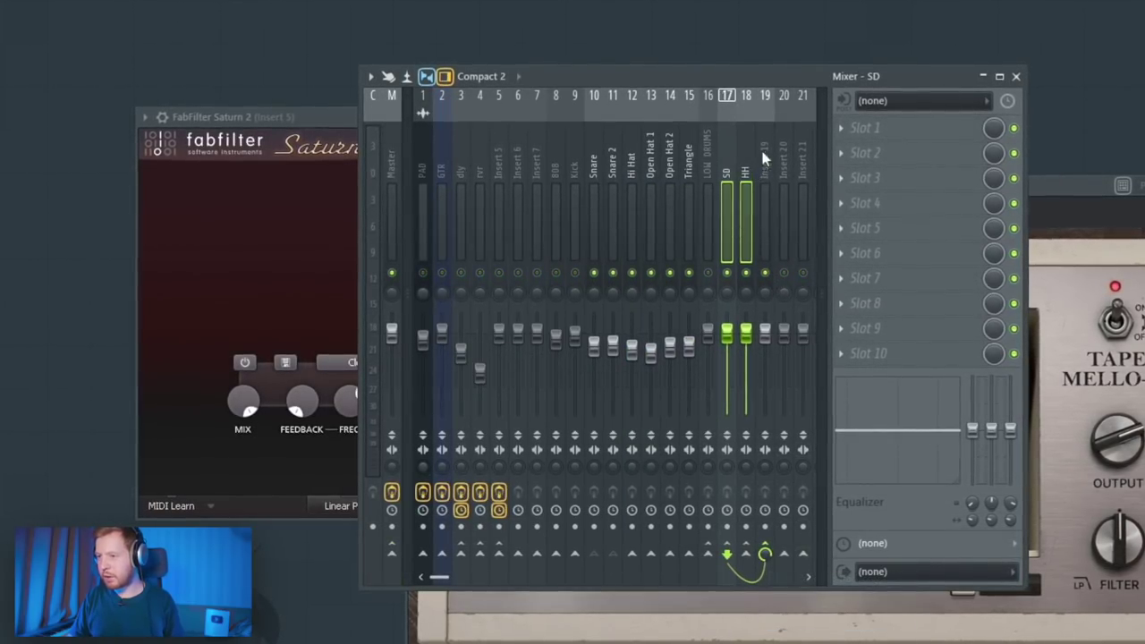
{"action": "left_click", "coordinate": [765, 150]}
{"action": "key", "text": "F2"}
{"action": "type", "text": "HI DRUMS"}
{"action": "key", "text": "Return"}
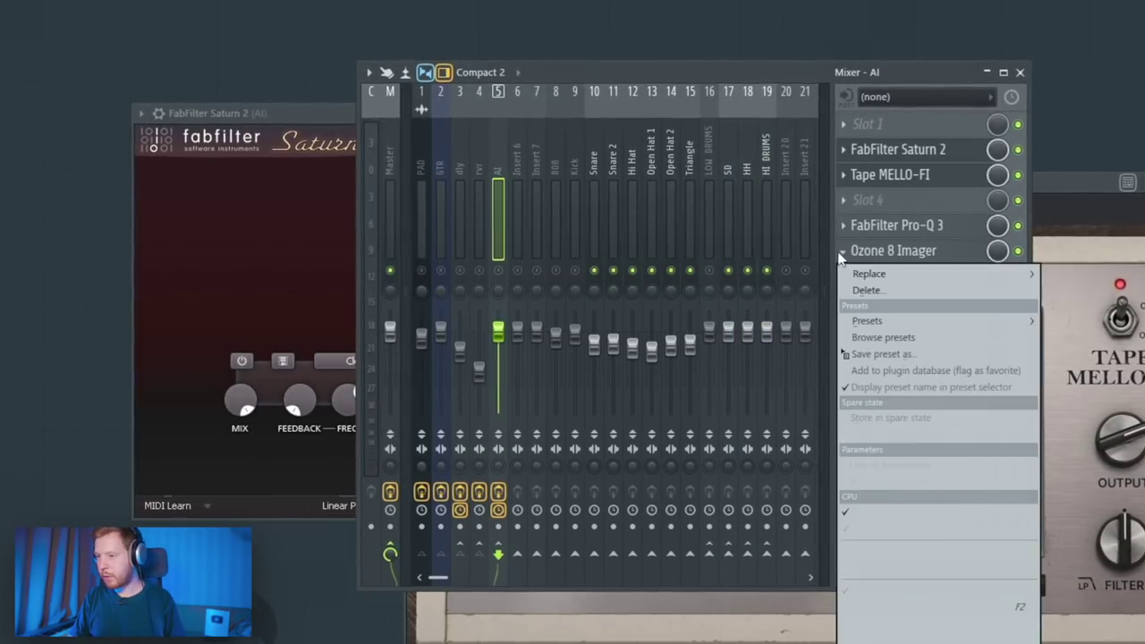
Step: Copy the Ozone 8 Imager from the AI insert to the HH bus and widen band 2 to 22.8 and band 3 to 48.1
{"action": "left_click", "coordinate": [876, 357]}
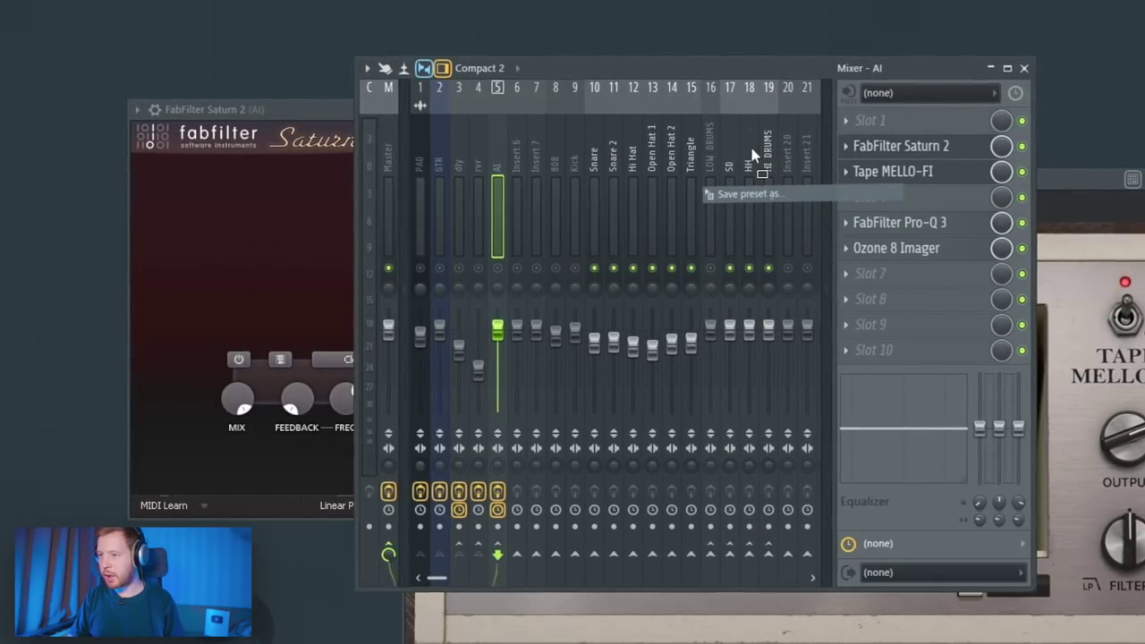
{"action": "left_click", "coordinate": [752, 148]}
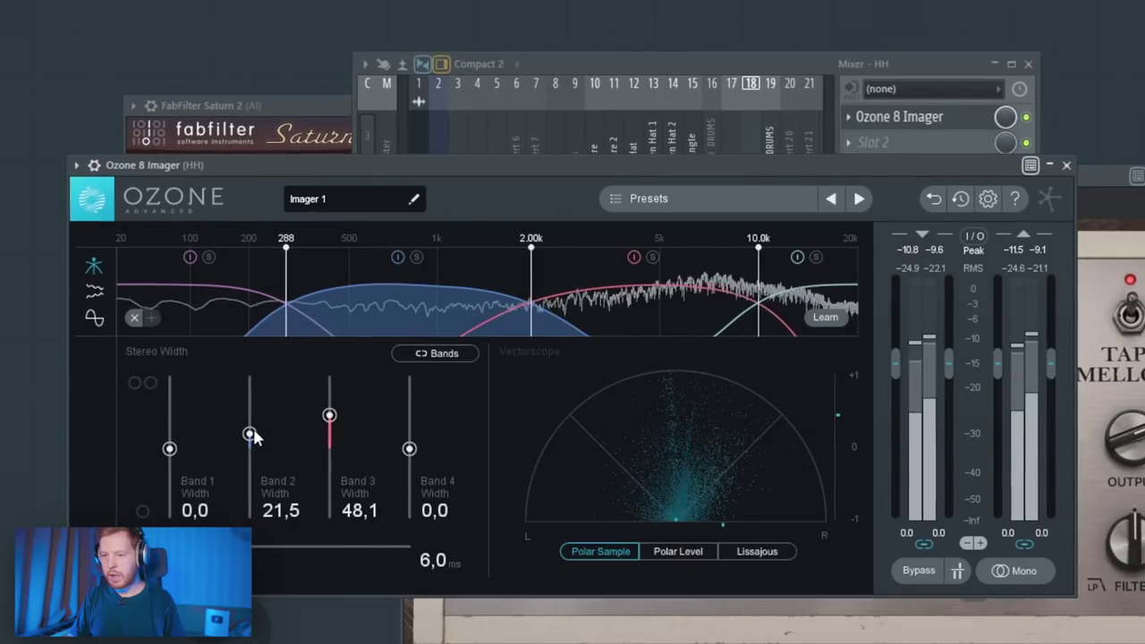
{"action": "left_click_drag", "start_coordinate": [249, 436], "coordinate": [250, 432]}
Step: Load DS-10 Drum Shaper in slot 3 of the Kick track, raise its Attack, and enable Soft Clip
{"action": "left_click", "coordinate": [755, 119]}
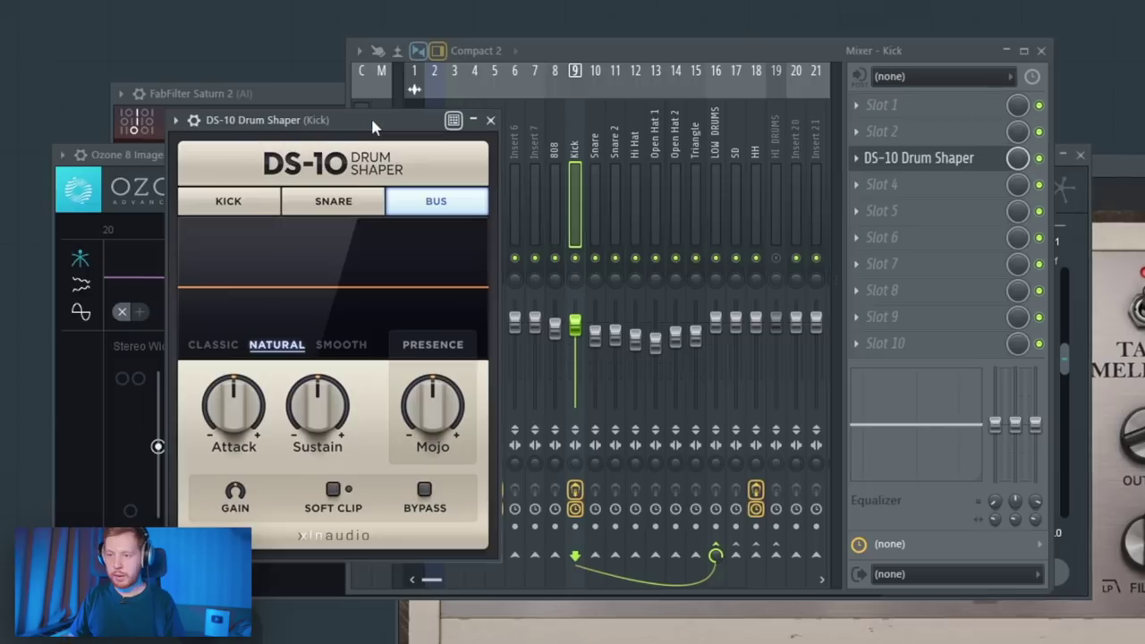
{"action": "left_click_drag", "start_coordinate": [371, 117], "coordinate": [655, 108]}
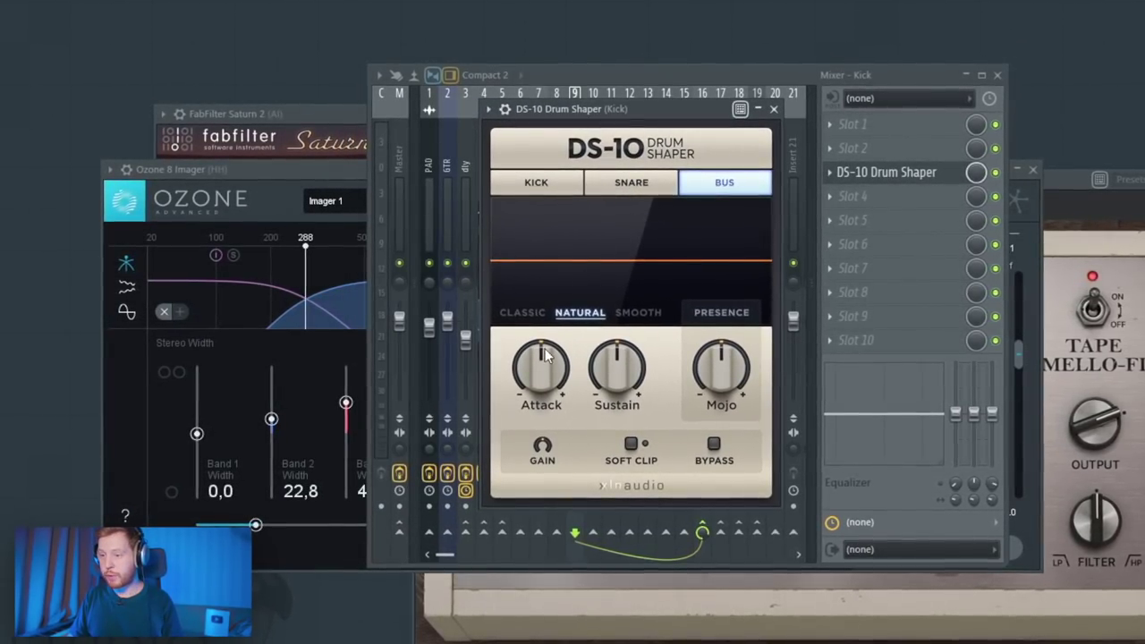
{"action": "key", "text": "space"}
{"action": "left_click_drag", "start_coordinate": [541, 367], "coordinate": [575, 327]}
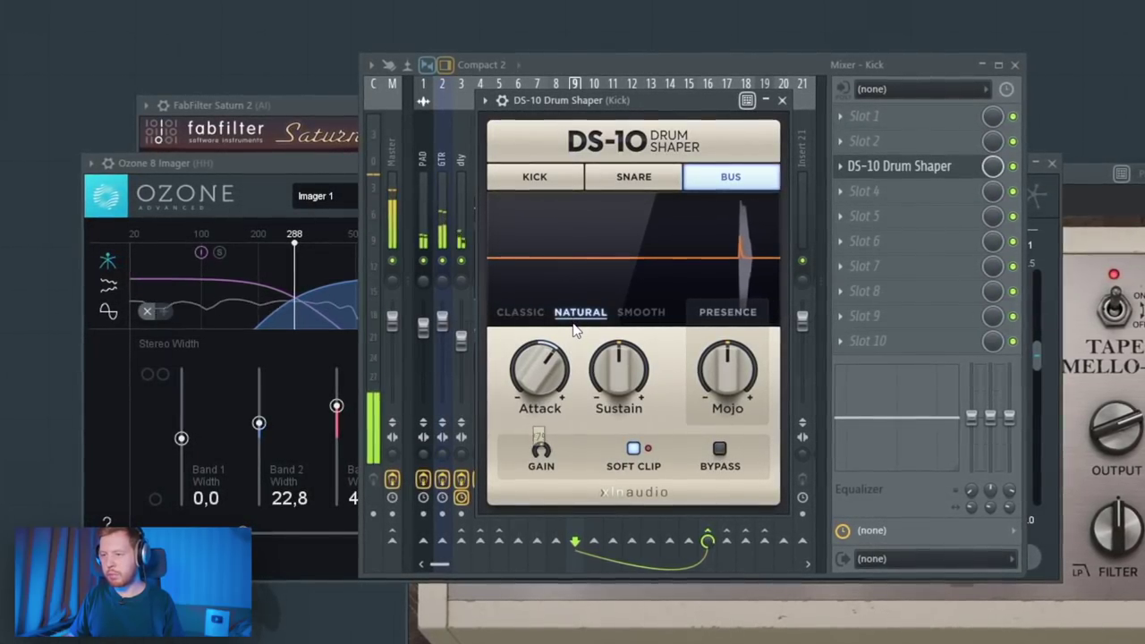
Step: Solo the Kick track to compare, and lower the Sustain of its DS-10 Drum Shaper during playback
{"action": "left_click_drag", "start_coordinate": [667, 102], "coordinate": [978, 95]}
{"action": "right_click", "coordinate": [576, 259]}
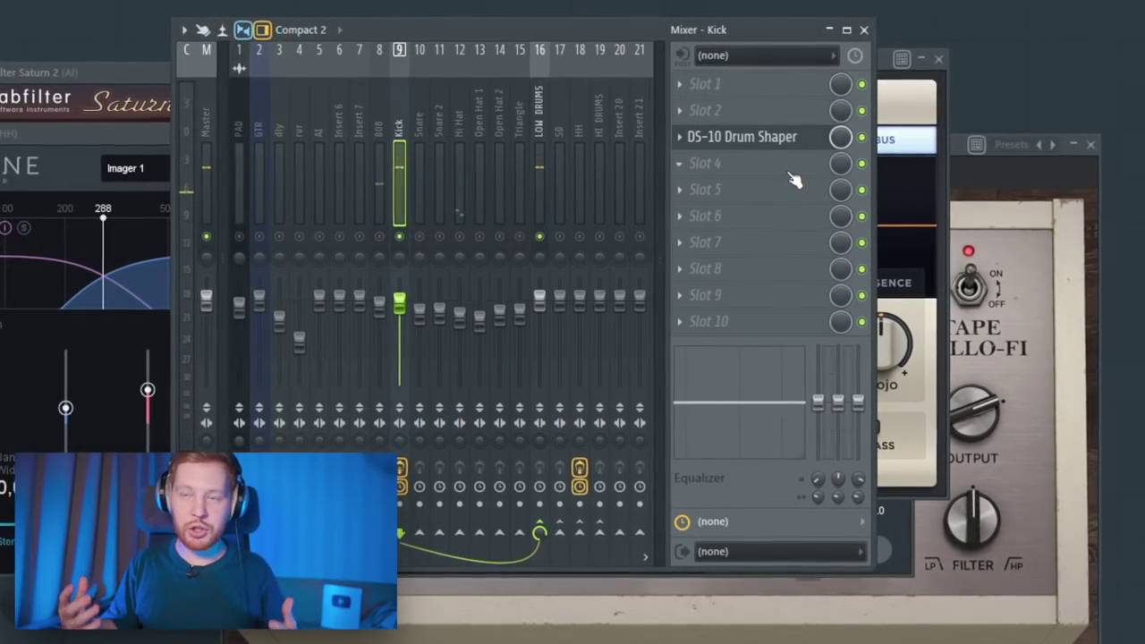
{"action": "left_click", "coordinate": [768, 136]}
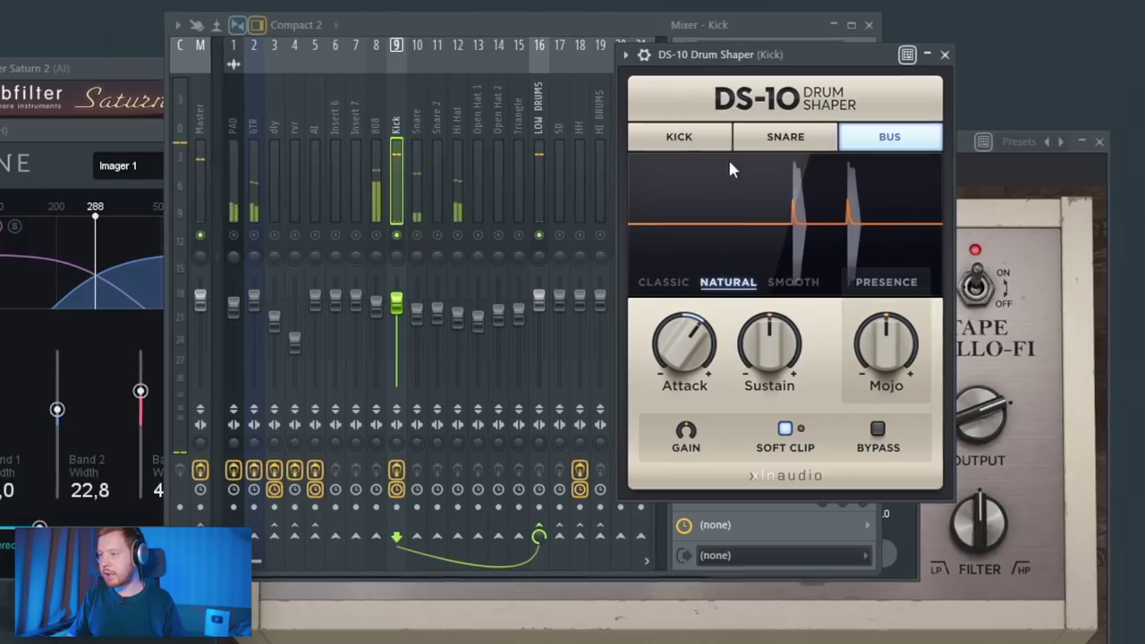
{"action": "left_click_drag", "start_coordinate": [771, 354], "coordinate": [771, 383]}
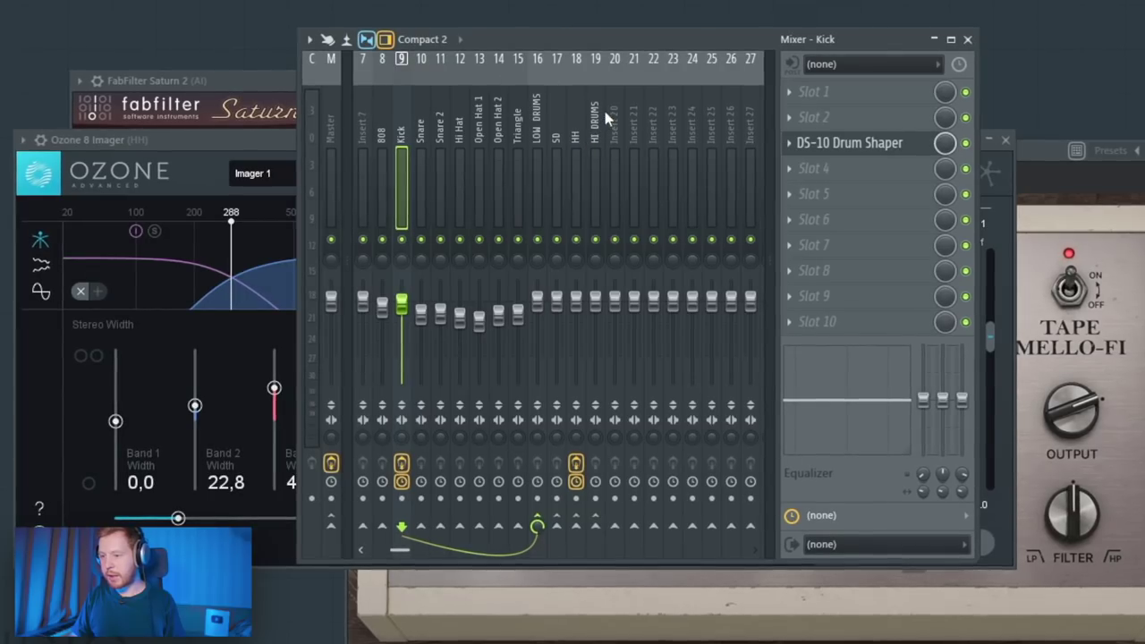
Step: Send the SD and HH buses in parallel to insert 20 and select that insert
{"action": "left_click_drag", "start_coordinate": [554, 130], "coordinate": [577, 134]}
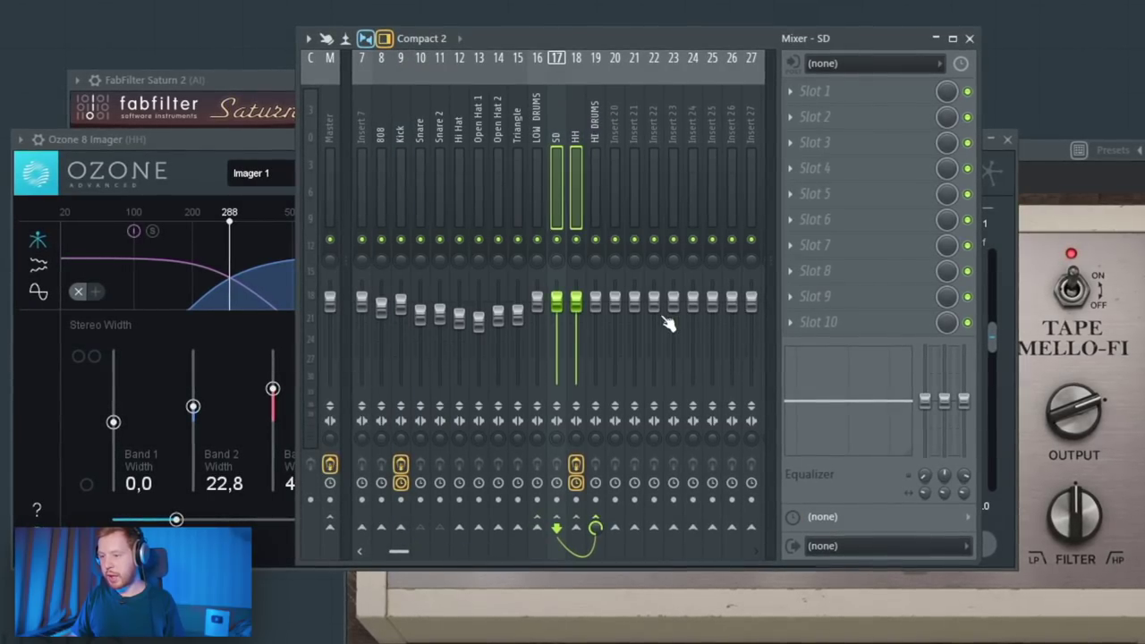
{"action": "right_click", "coordinate": [614, 527]}
{"action": "left_click", "coordinate": [686, 541]}
{"action": "left_click", "coordinate": [621, 106]}
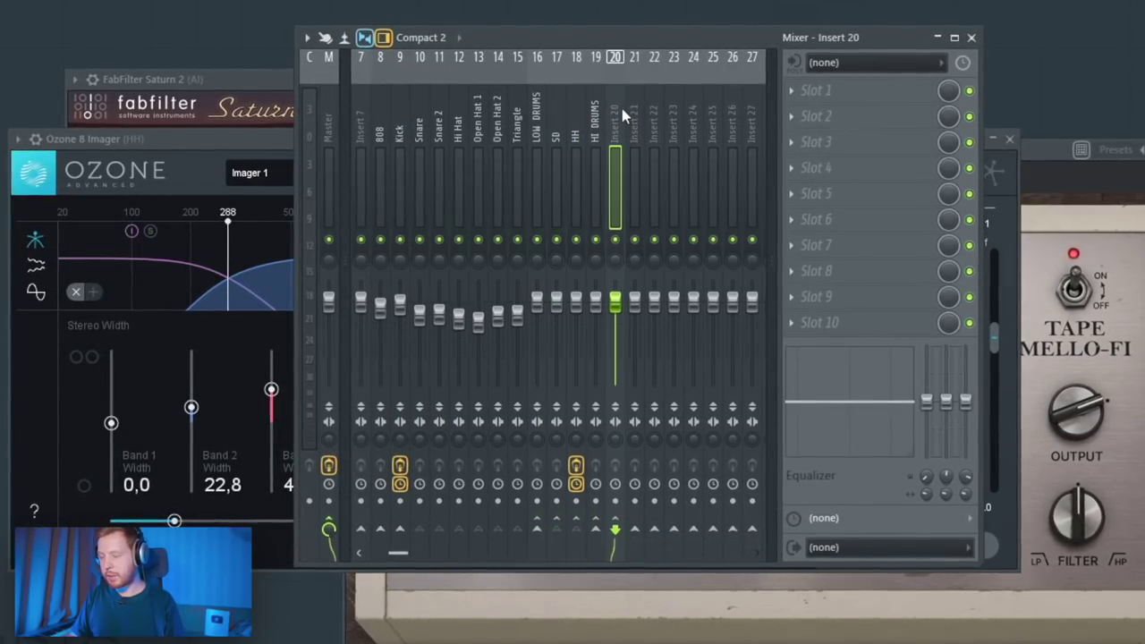
Step: Load FabFilter Saturn 2 in slot 4 of insert 20, turn its Warm Tape drive up, and return to the mixer
{"action": "left_click", "coordinate": [829, 167]}
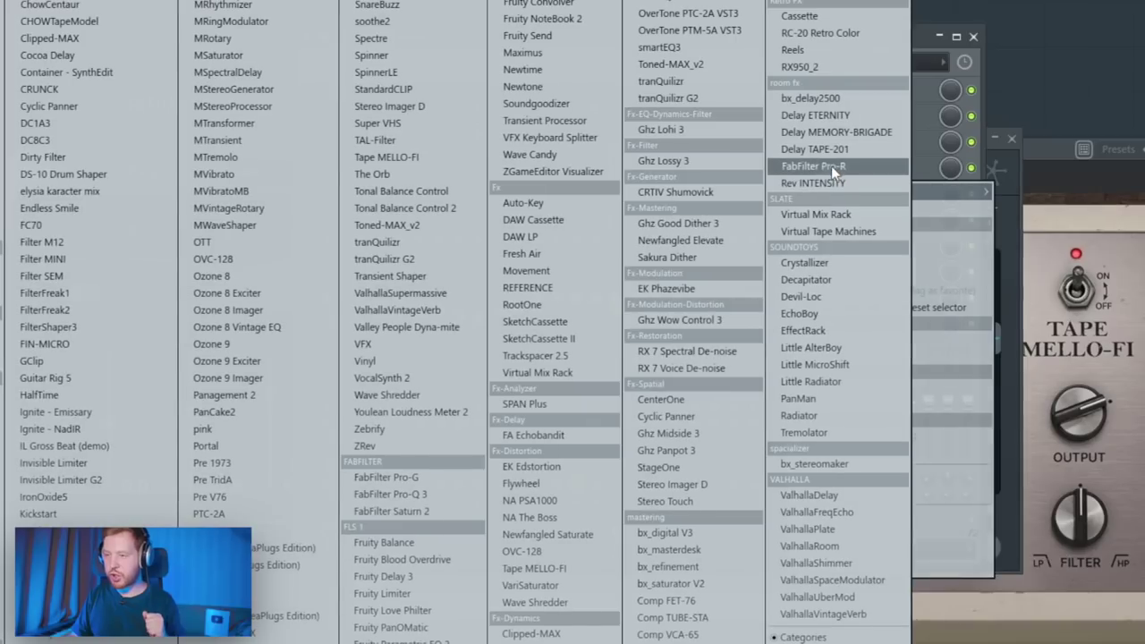
{"action": "left_click", "coordinate": [403, 508]}
{"action": "left_click_drag", "start_coordinate": [452, 403], "coordinate": [503, 313]}
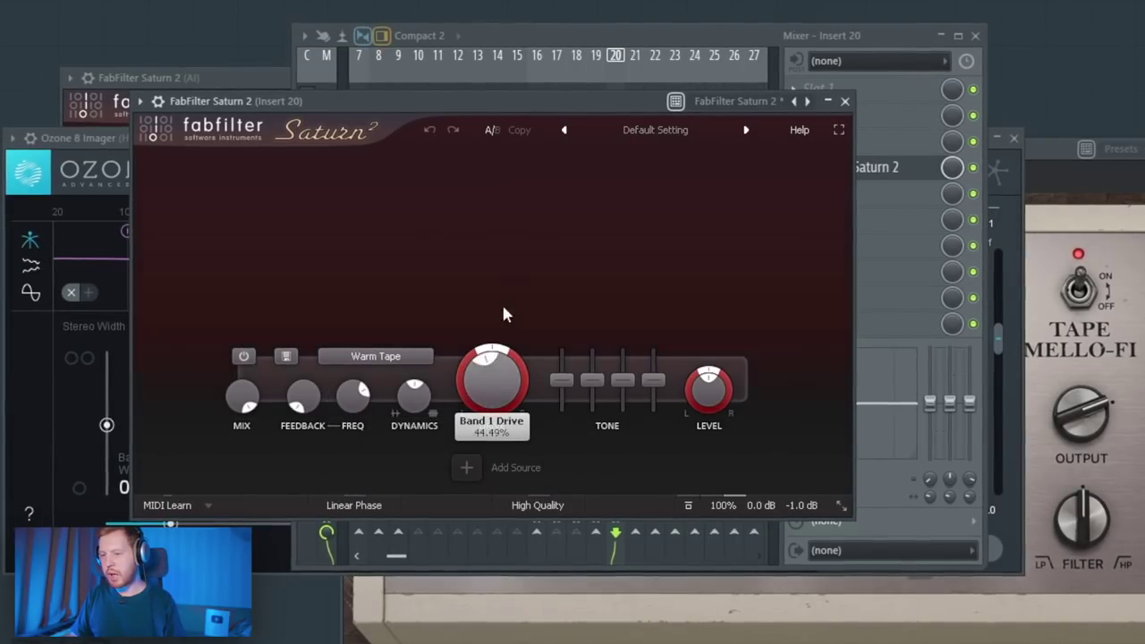
{"action": "left_click", "coordinate": [614, 42]}
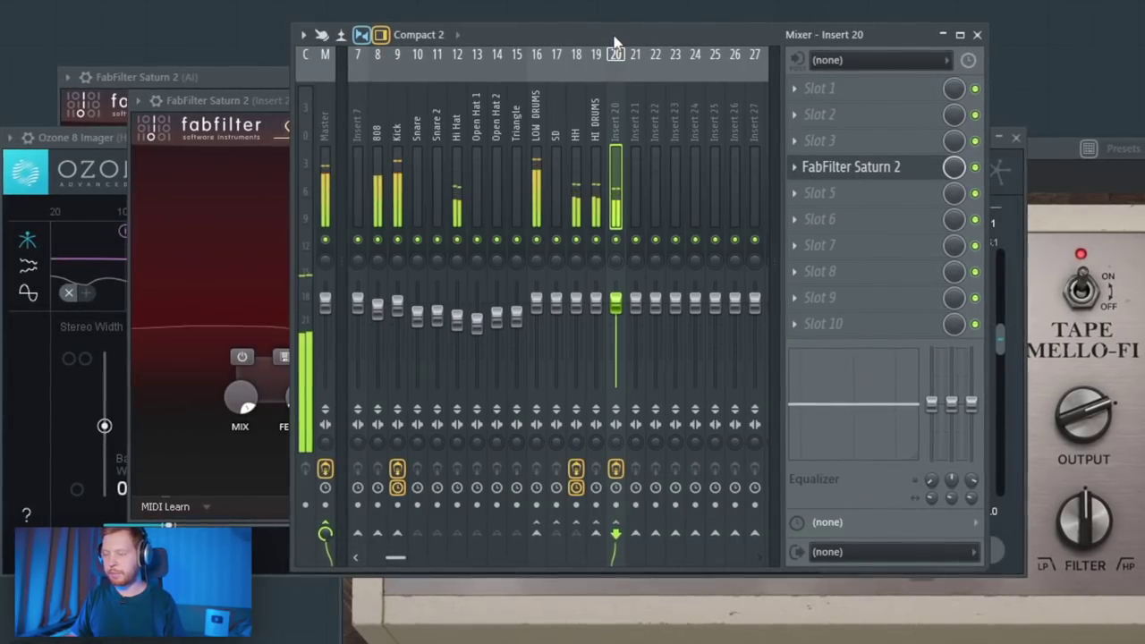
Step: Turn down the Dynamics of Saturn 2 on insert 20 and lower that insert's fader in the mixer
{"action": "left_click", "coordinate": [269, 101]}
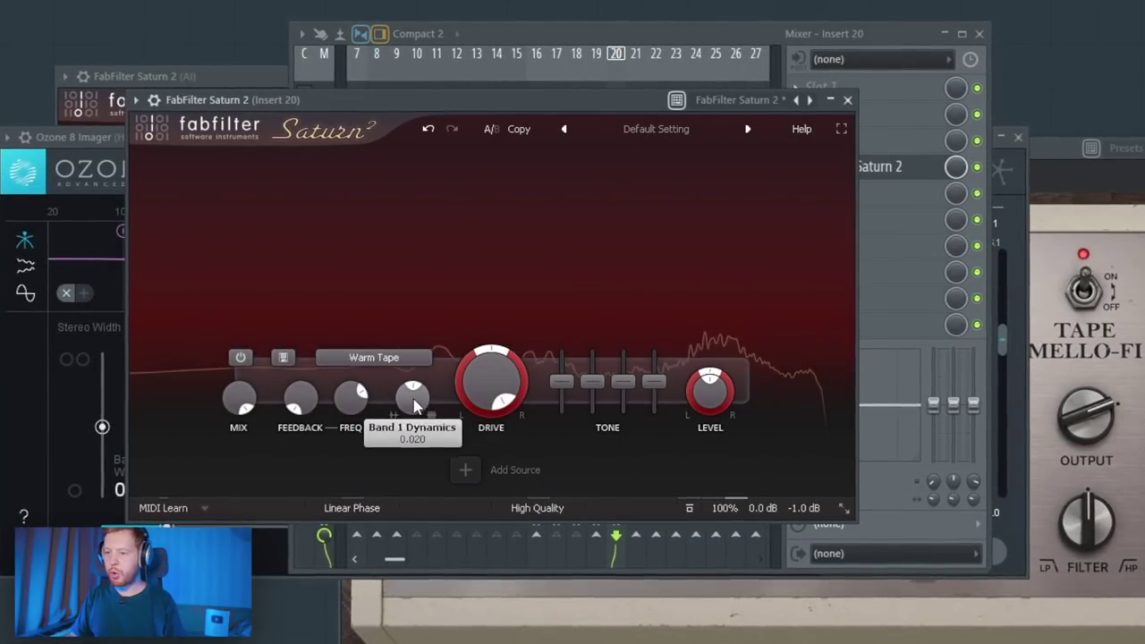
{"action": "left_click_drag", "start_coordinate": [412, 535], "coordinate": [412, 598]}
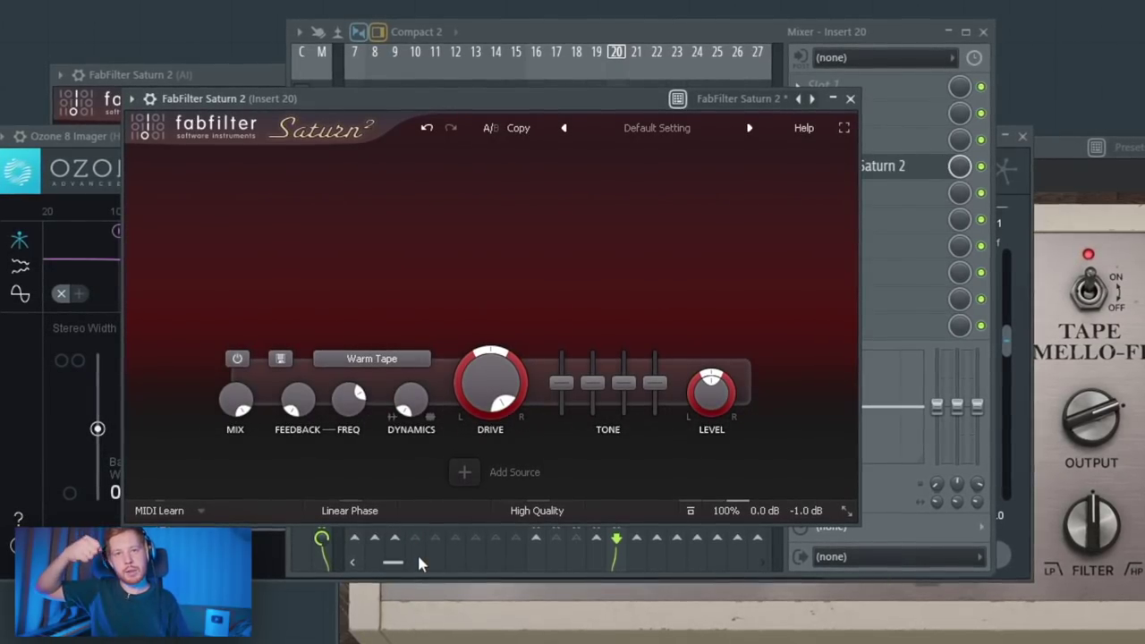
{"action": "left_click", "coordinate": [418, 560]}
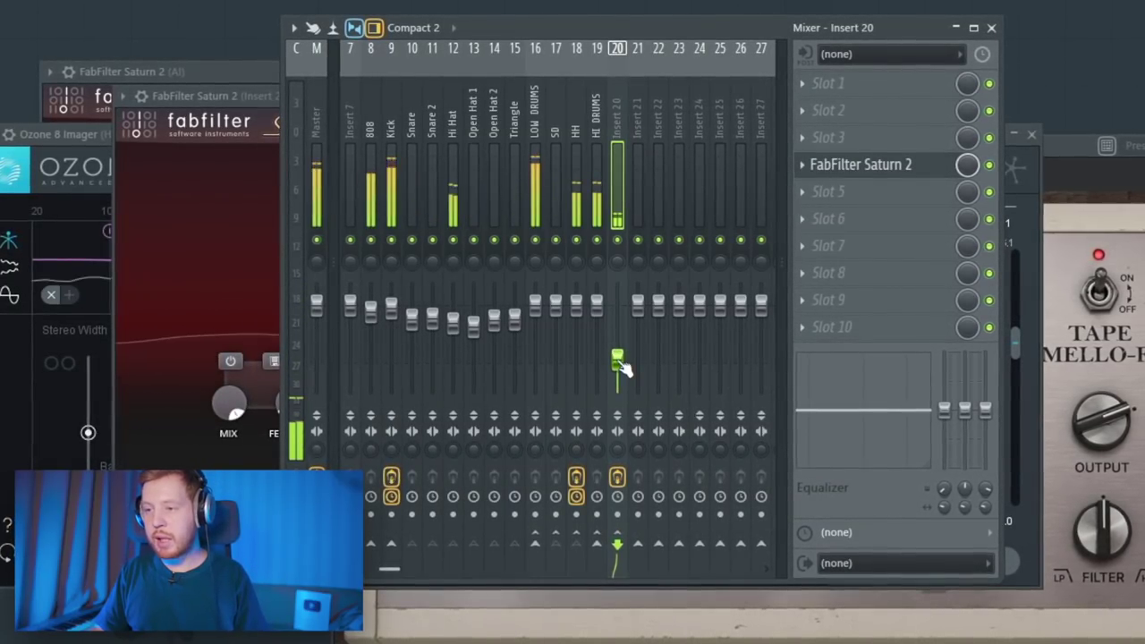
Step: Route insert 20 only to the HI DRUMS bus, and send the SD and HH buses in parallel to insert 21
{"action": "right_click", "coordinate": [601, 544]}
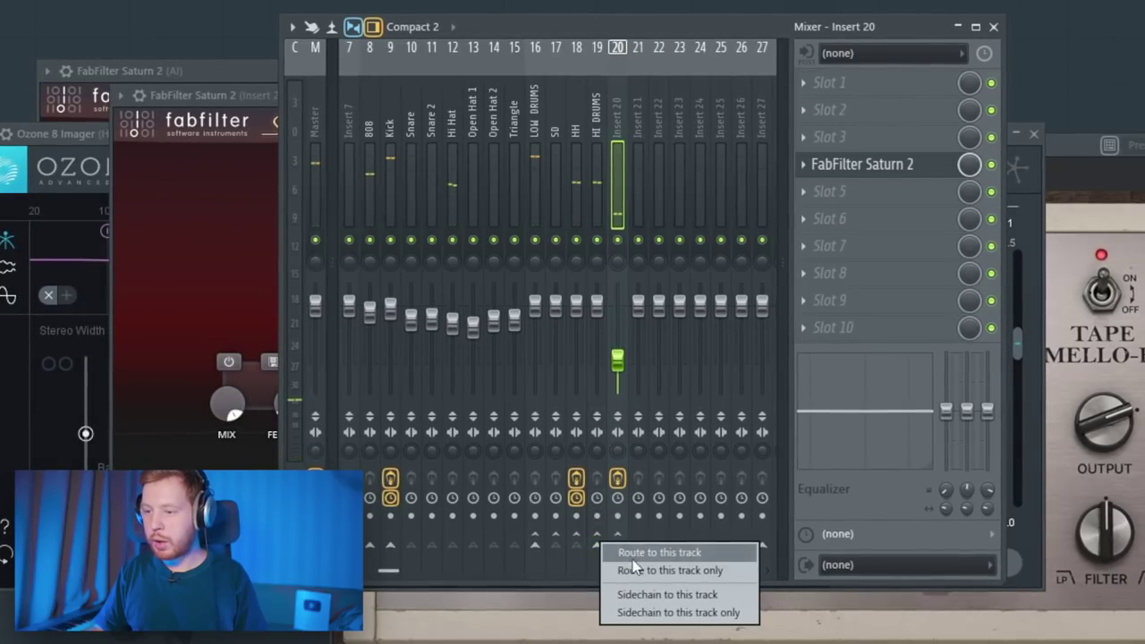
{"action": "left_click", "coordinate": [670, 572]}
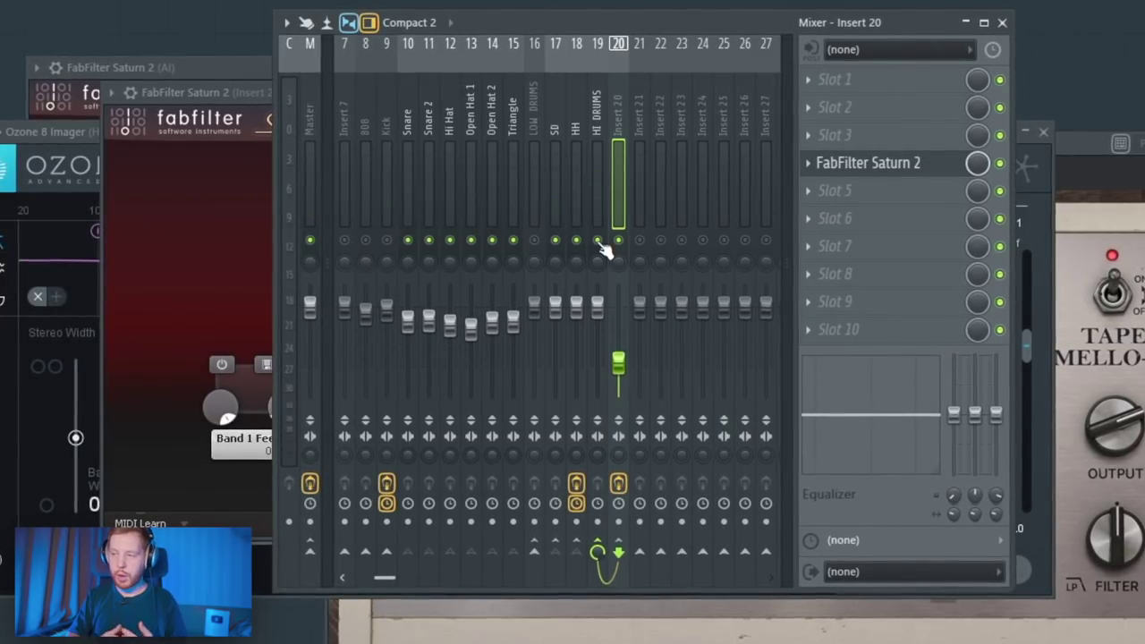
{"action": "left_click", "coordinate": [597, 117]}
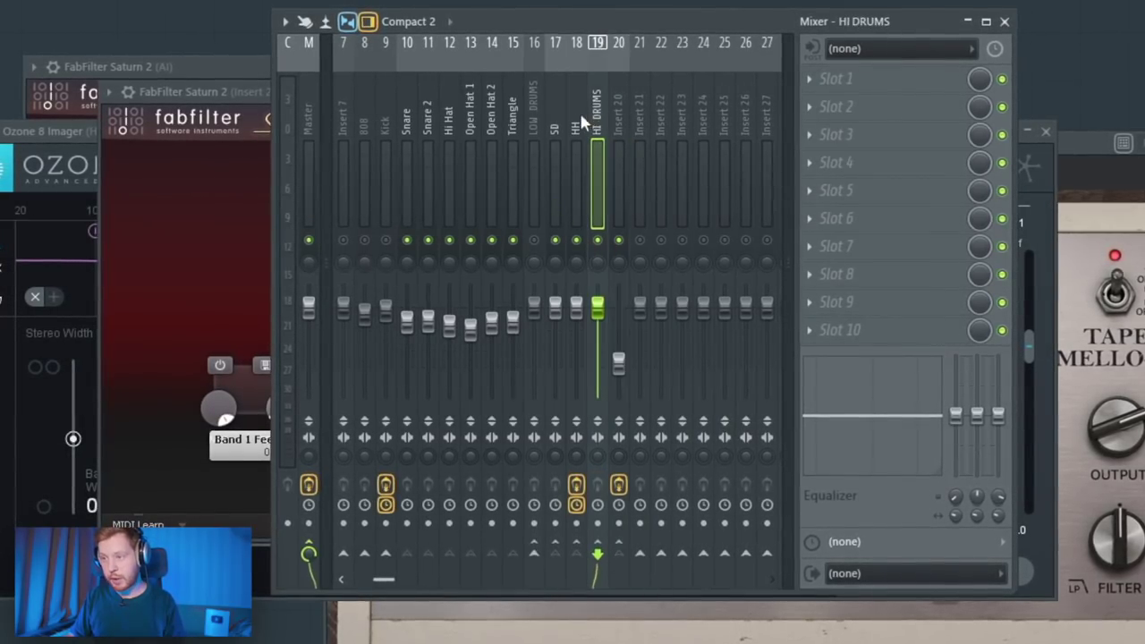
{"action": "left_click_drag", "start_coordinate": [578, 114], "coordinate": [555, 117]}
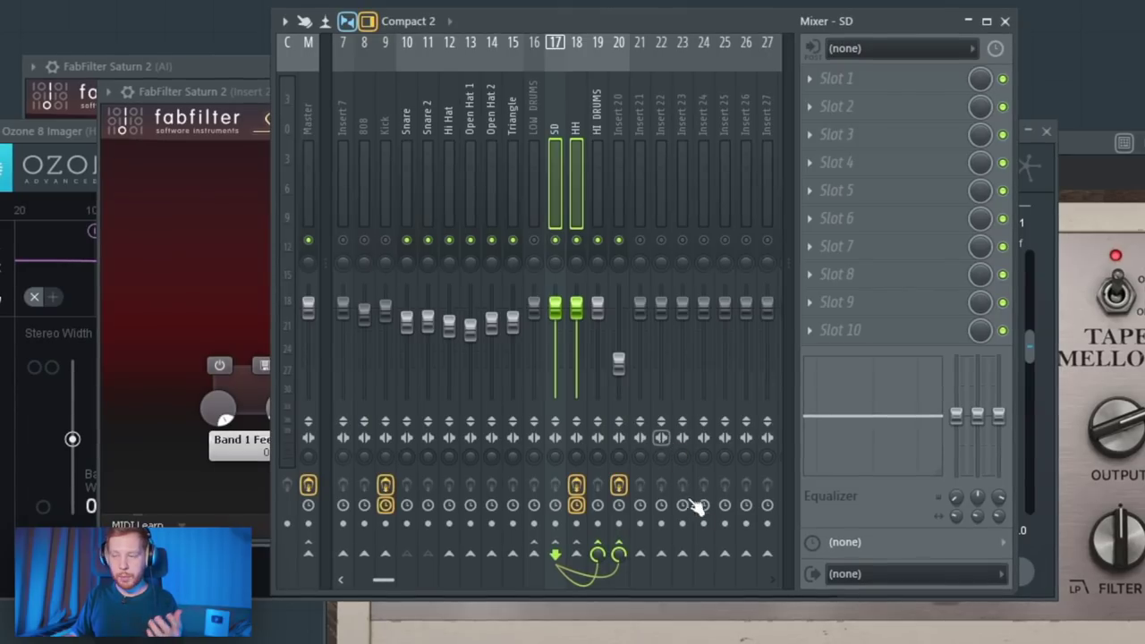
{"action": "right_click", "coordinate": [637, 558]}
{"action": "left_click", "coordinate": [687, 568]}
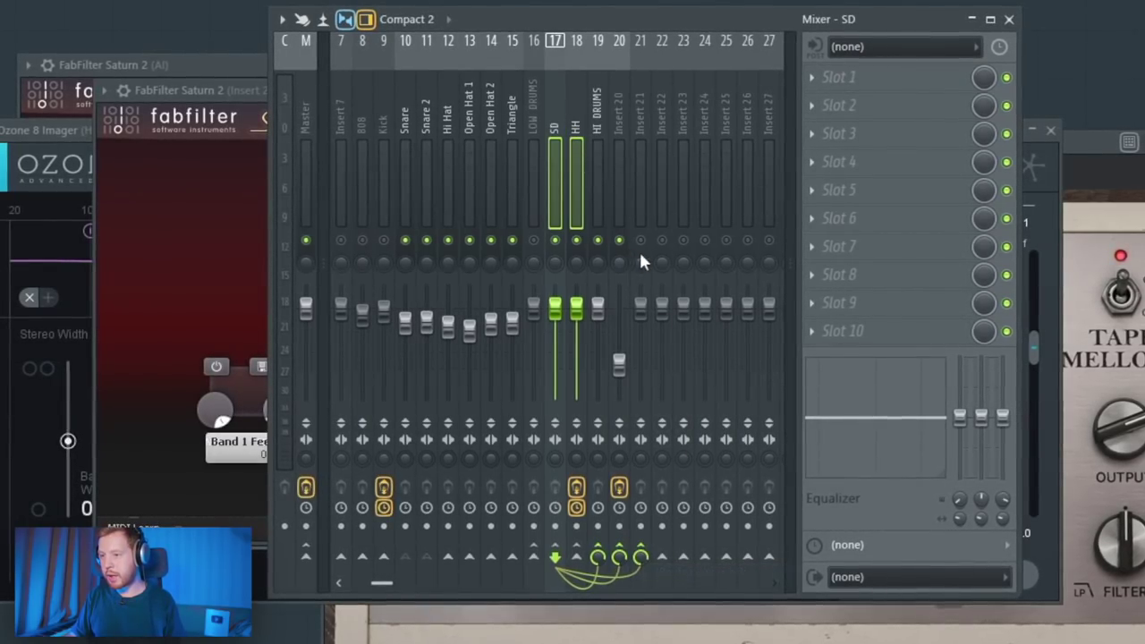
Step: Load DS-10 Drum Shaper in slot 3 of insert 21, raise its Attack during playback and set Sustain to -68%
{"action": "left_click", "coordinate": [640, 193]}
{"action": "key", "text": "space"}
{"action": "left_click", "coordinate": [841, 134]}
{"action": "mouse_move", "coordinate": [860, 159]}
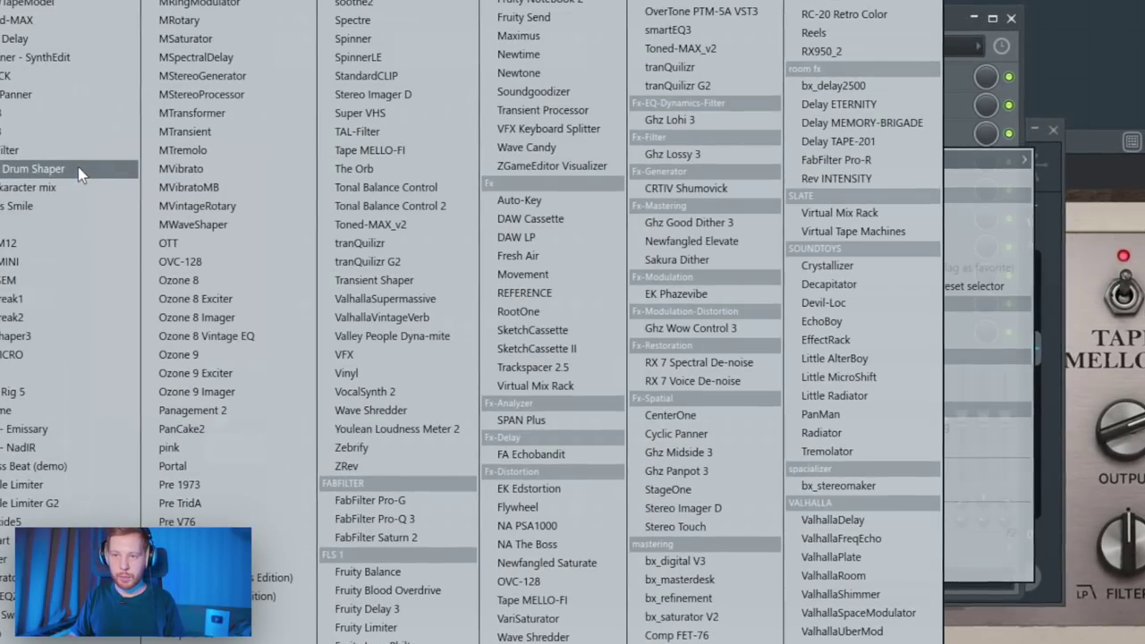
{"action": "left_click", "coordinate": [78, 172]}
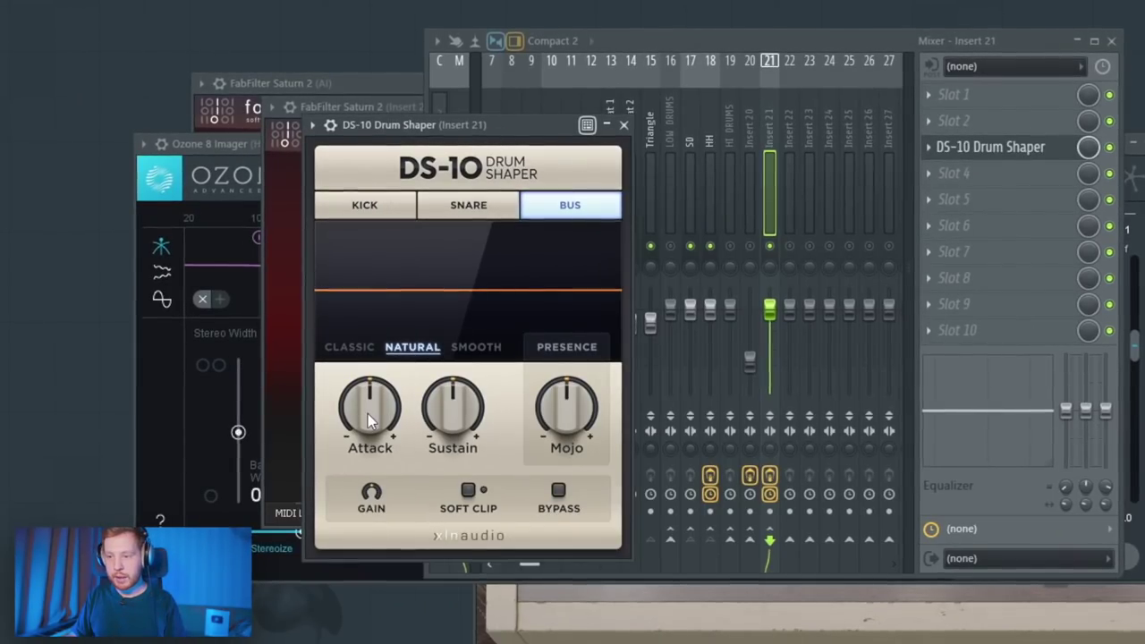
{"action": "left_click_drag", "start_coordinate": [367, 414], "coordinate": [494, 324]}
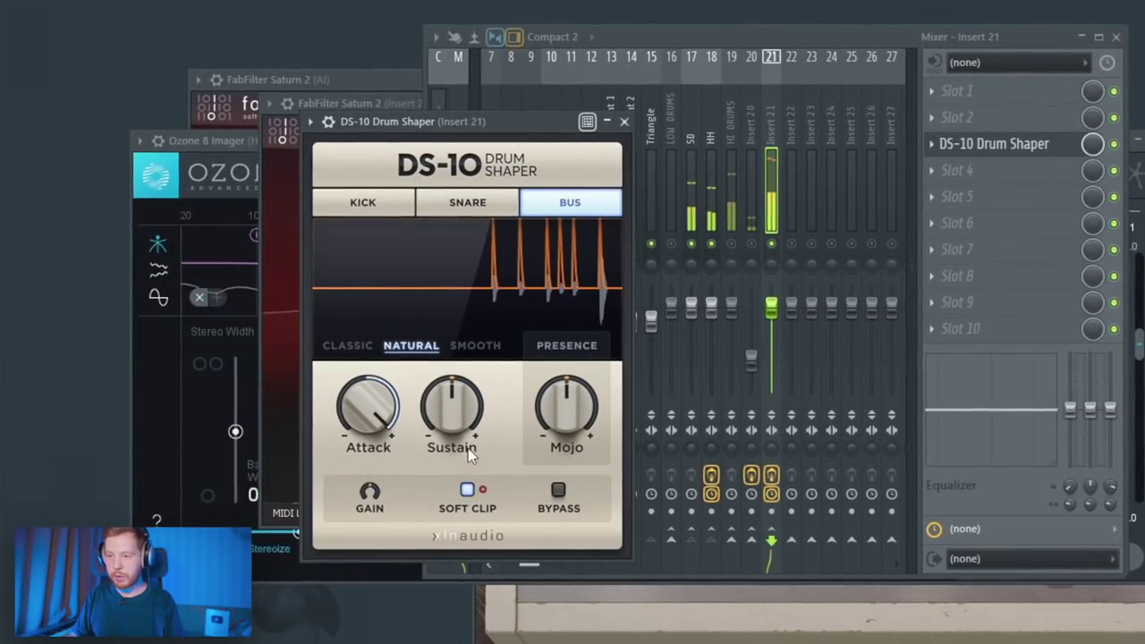
{"action": "left_click_drag", "start_coordinate": [445, 405], "coordinate": [435, 563]}
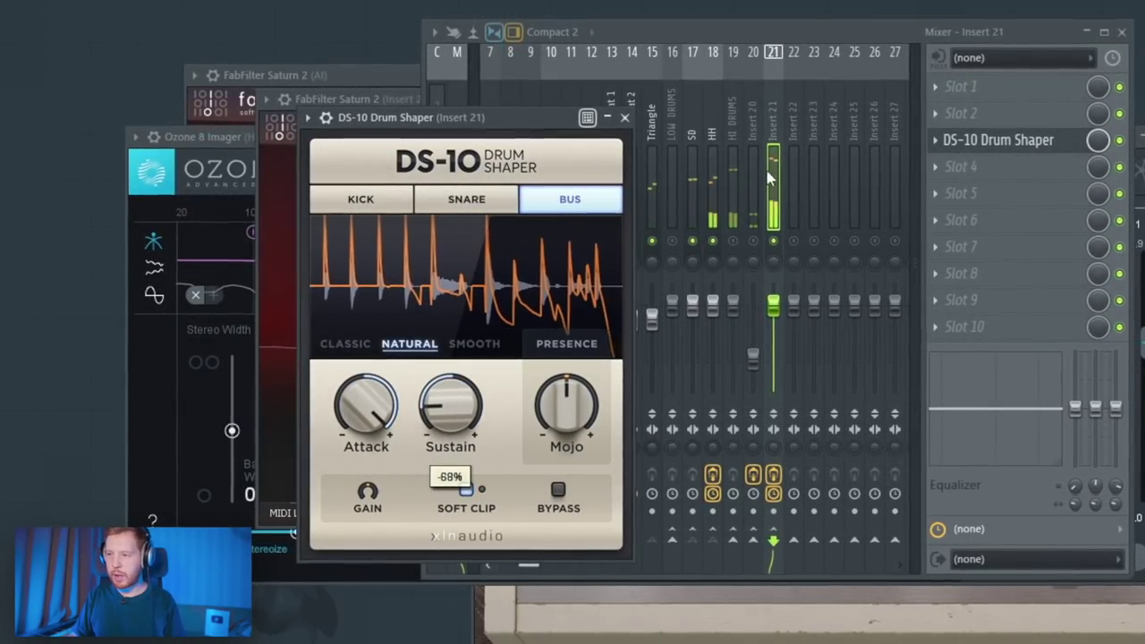
Step: Lower insert 21's fader and route that insert only to the HI DRUMS bus
{"action": "left_click", "coordinate": [768, 177]}
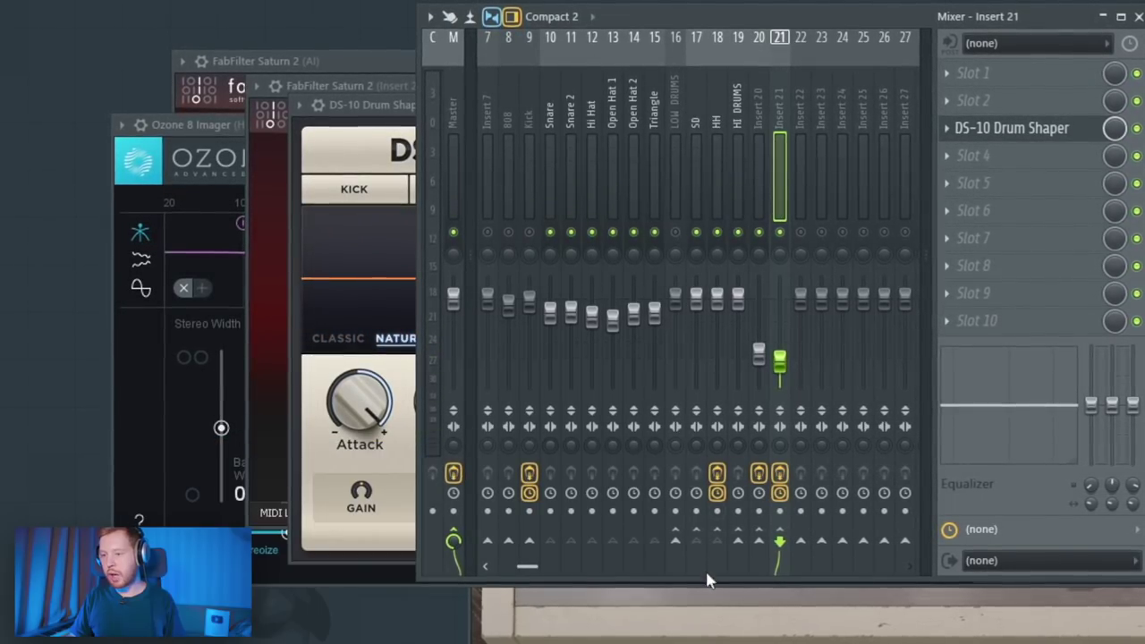
{"action": "right_click", "coordinate": [744, 547]}
{"action": "left_click", "coordinate": [763, 571]}
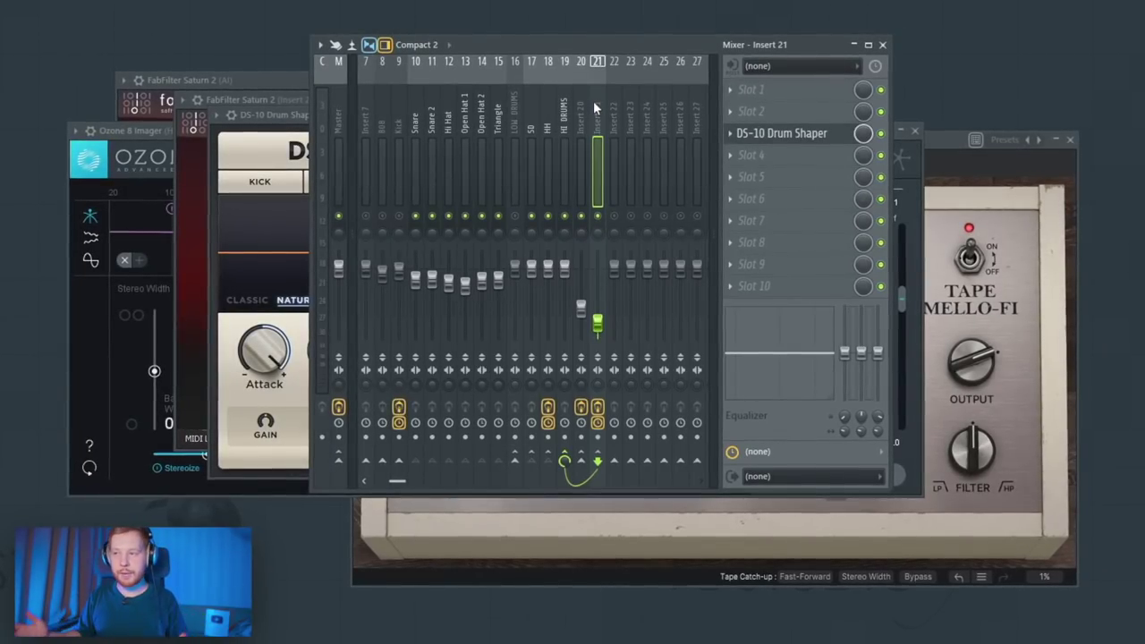
Step: Load the rvr snd cls mixer preset onto insert 22 and inspect its Fruity parametric EQ 2 and ValhallaVintageVerb settings
{"action": "right_click", "coordinate": [613, 61]}
{"action": "mouse_move", "coordinate": [692, 137]}
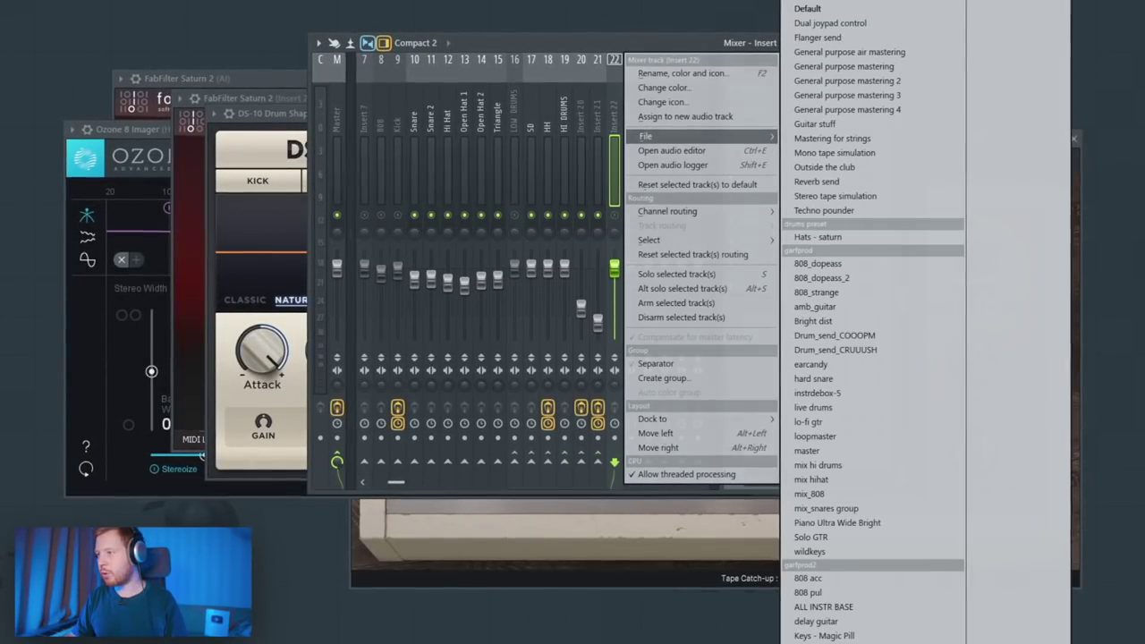
{"action": "left_click", "coordinate": [832, 626]}
{"action": "left_click", "coordinate": [814, 108]}
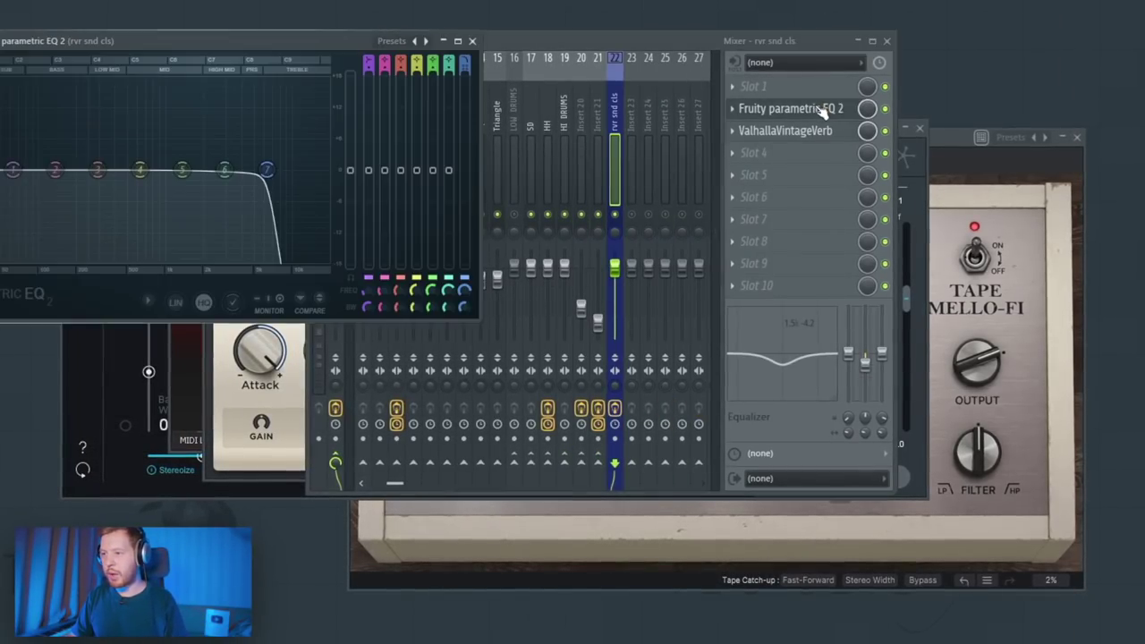
{"action": "left_click", "coordinate": [814, 108]}
{"action": "left_click", "coordinate": [785, 130]}
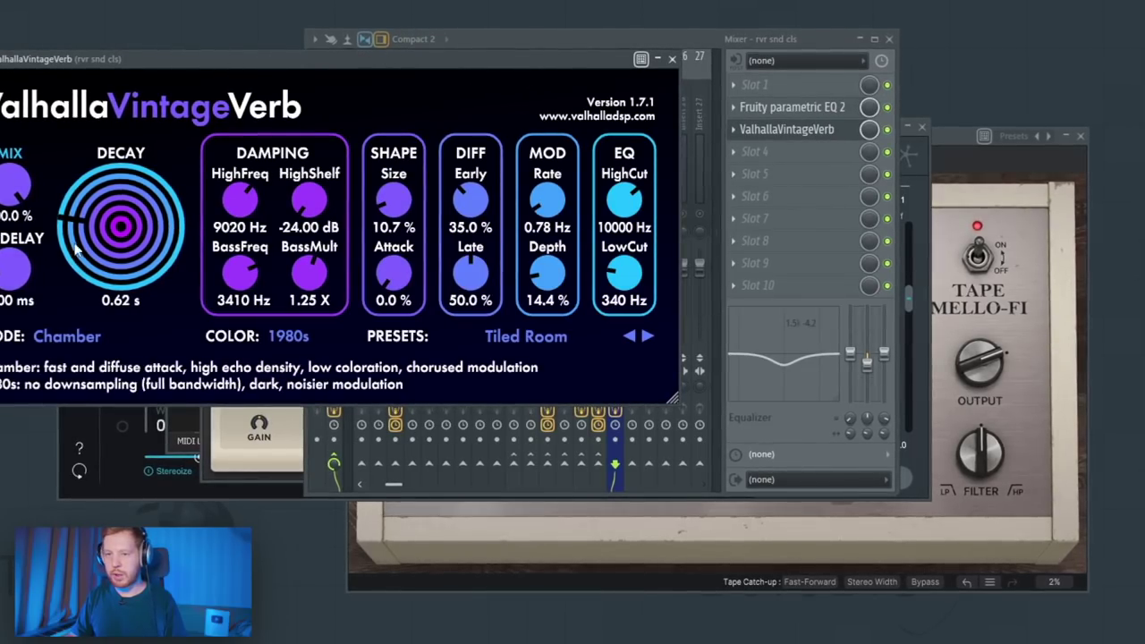
{"action": "left_click", "coordinate": [671, 59]}
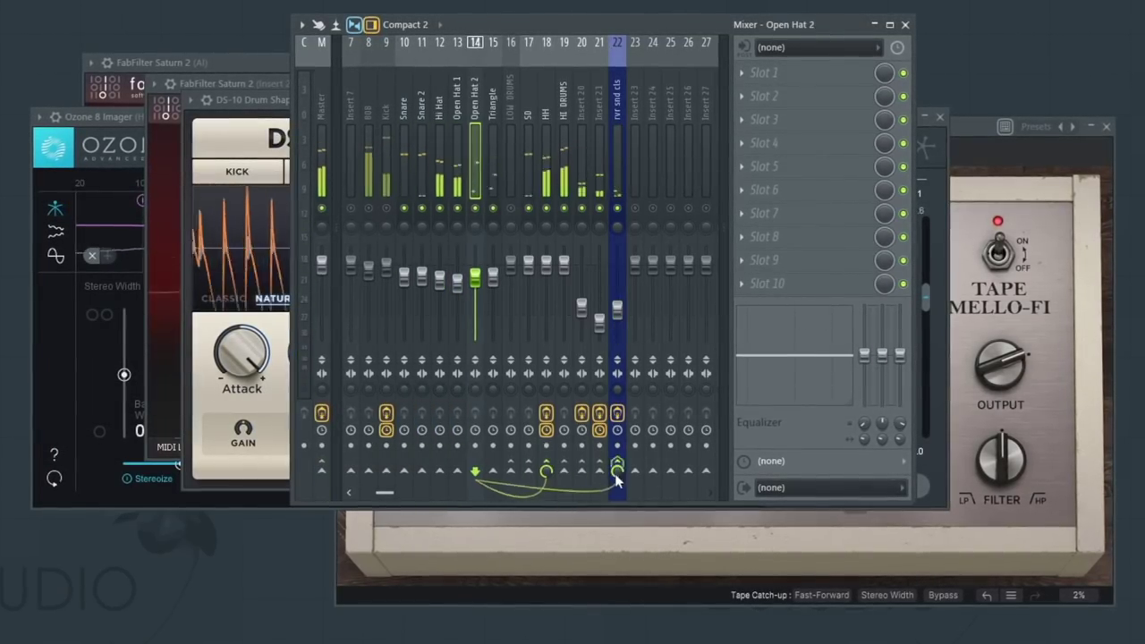
Step: Send the Open Hat 2 track to rvr snd cls, and close the master's GClip and the mixer to return to the playlist
{"action": "left_click", "coordinate": [616, 480]}
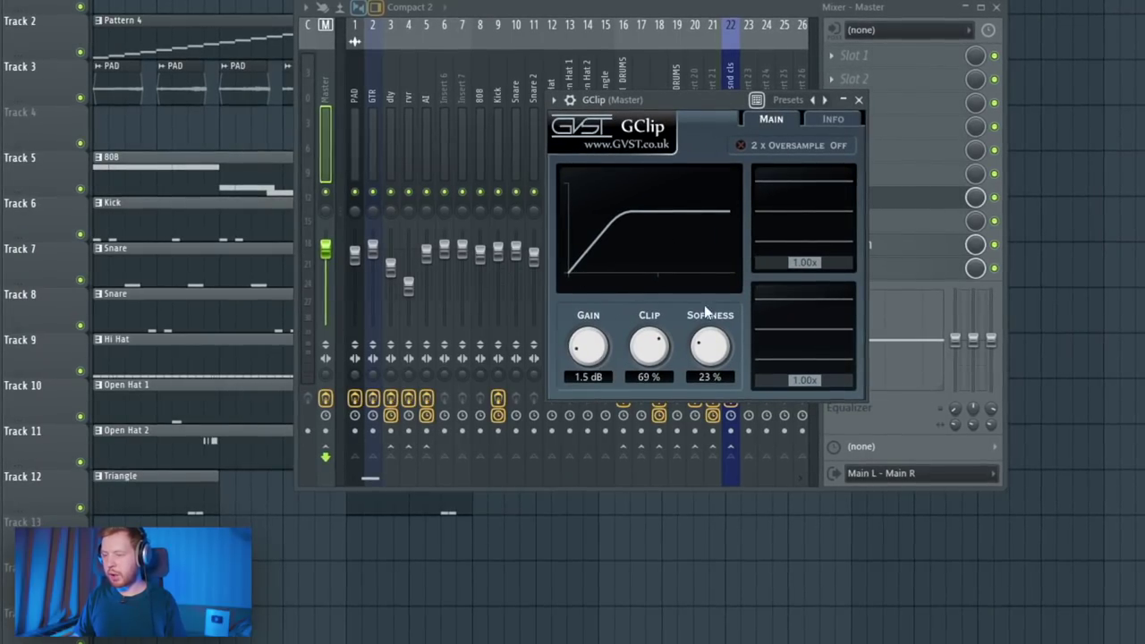
{"action": "left_click", "coordinate": [858, 100]}
{"action": "left_click", "coordinate": [997, 7]}
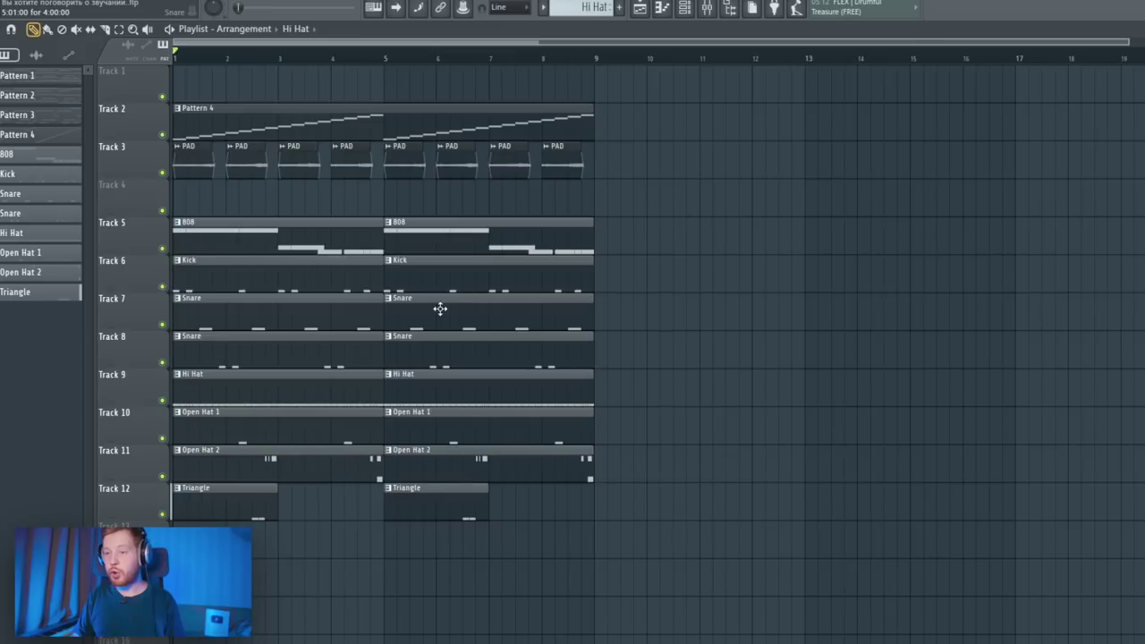
Step: Slice off and delete the last beat before bar 3 from the Pattern 4 clip and the 808 through Open Hat 1 clips
{"action": "scroll", "coordinate": [749, 296], "scroll_direction": "up", "scroll_amount": 3}
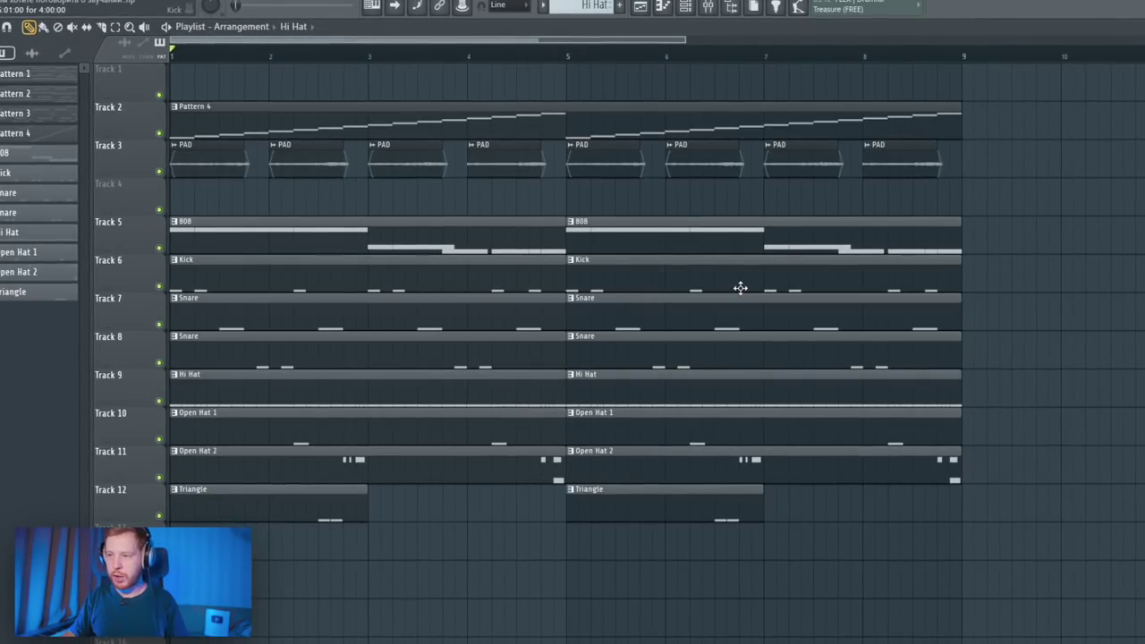
{"action": "scroll", "coordinate": [546, 421], "scroll_direction": "up", "scroll_amount": 3}
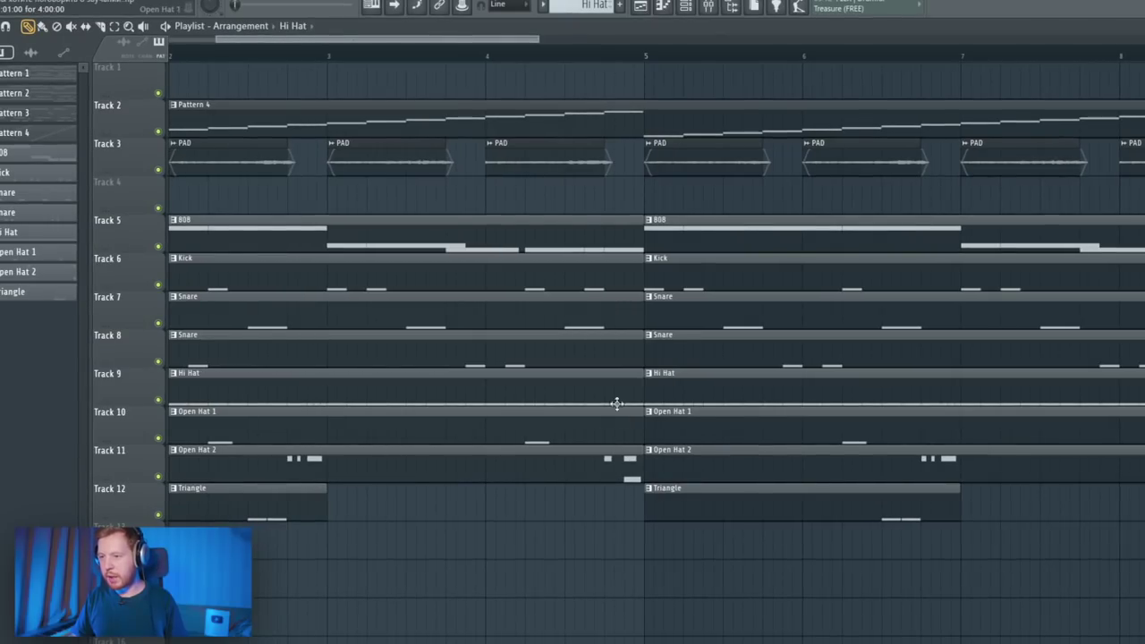
{"action": "left_click_drag", "start_coordinate": [515, 329], "coordinate": [714, 327]}
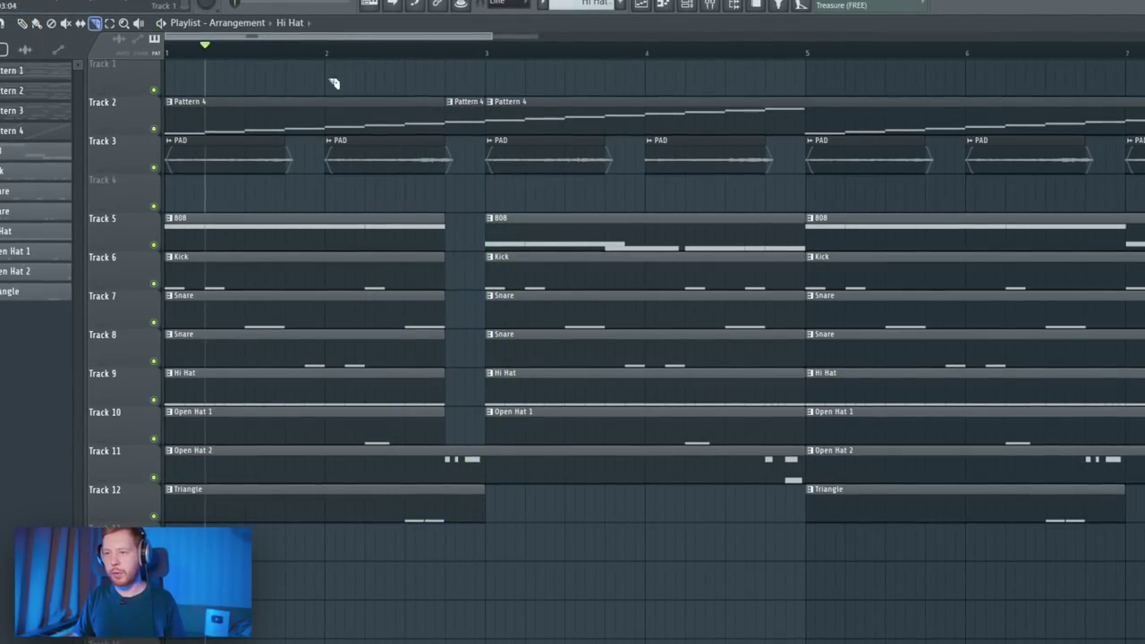
{"action": "left_click", "coordinate": [20, 24]}
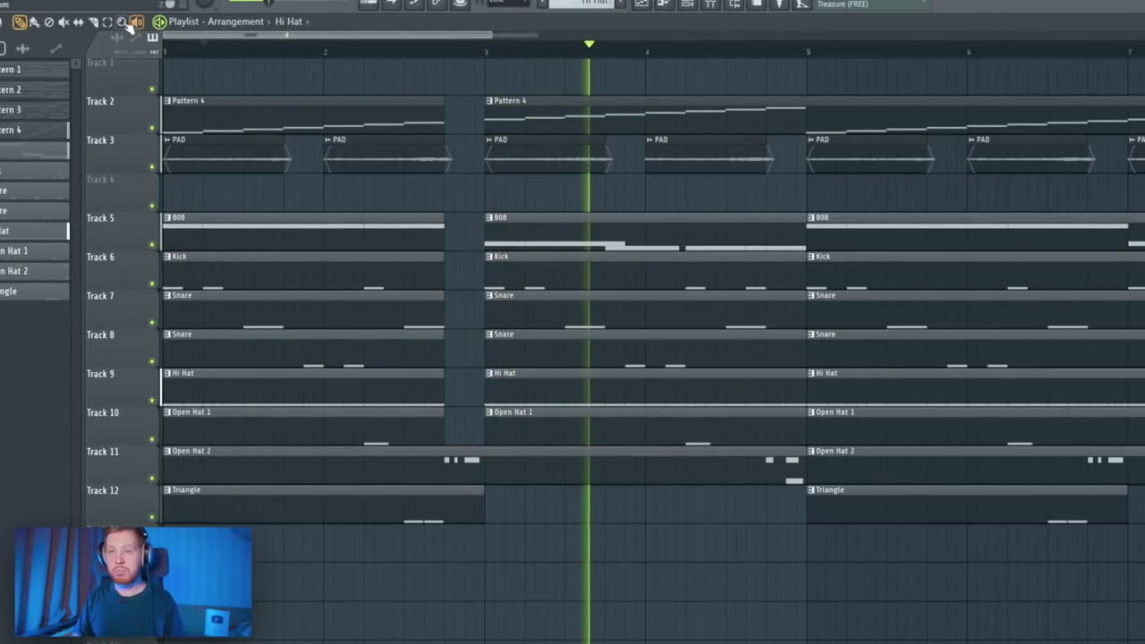
Step: Cut the last beat before bar 5 from the 808 through Open Hat 1 clips, and repeat the drum gaps in bars 5 to 8
{"action": "left_click", "coordinate": [93, 23]}
{"action": "key", "text": "space"}
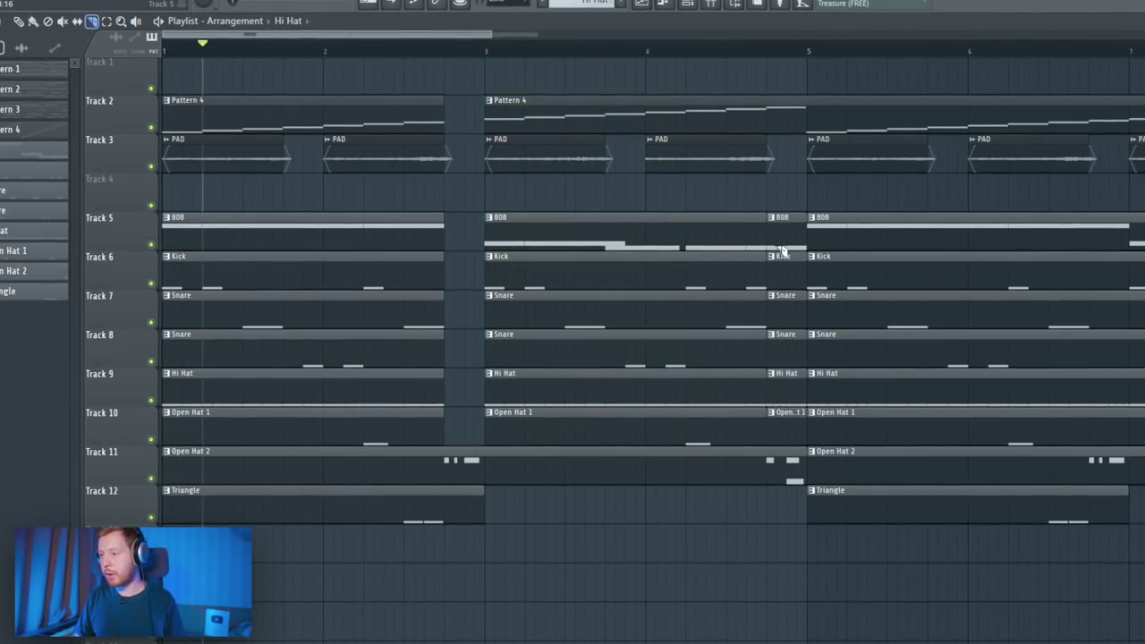
{"action": "right_click", "coordinate": [787, 219]}
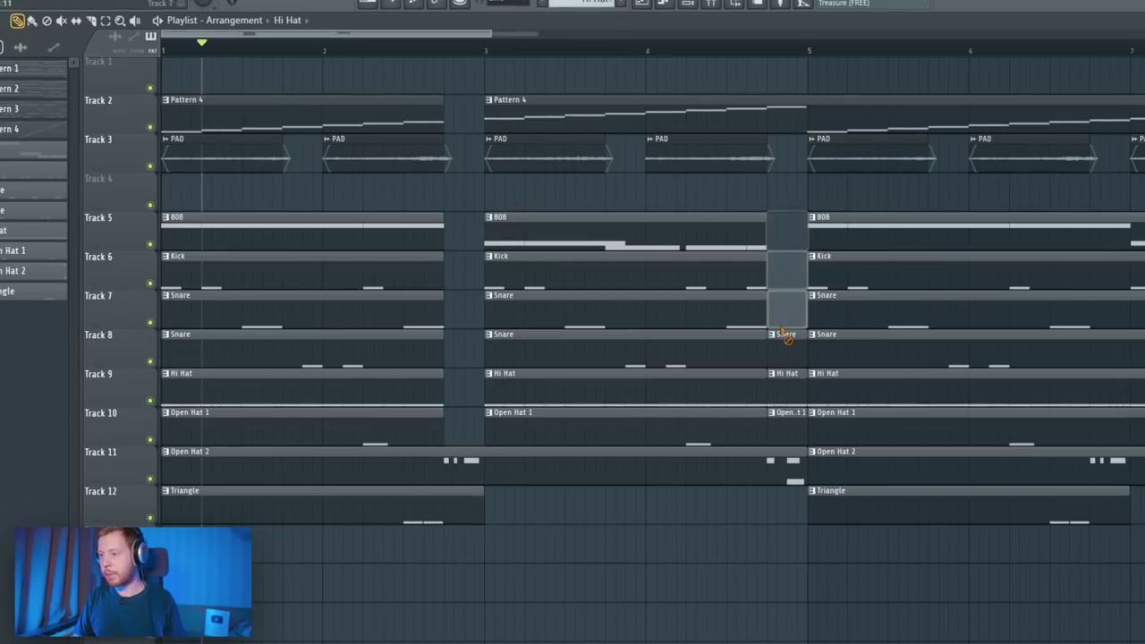
{"action": "left_click", "coordinate": [733, 51]}
{"action": "key", "text": "space"}
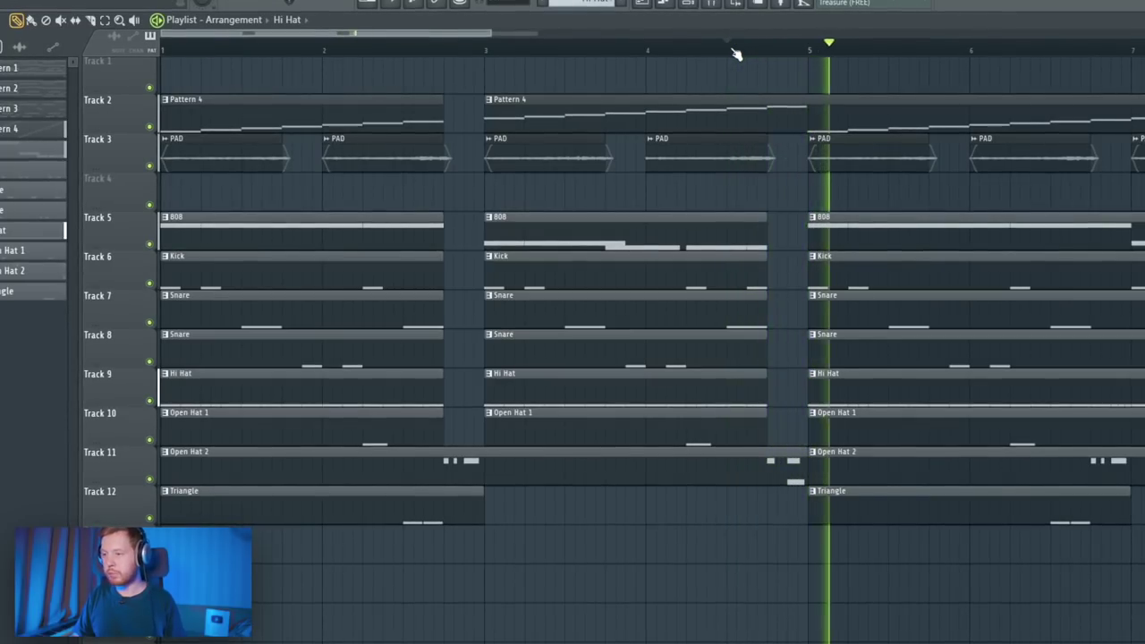
{"action": "scroll", "coordinate": [851, 307], "scroll_direction": "down", "scroll_amount": 3}
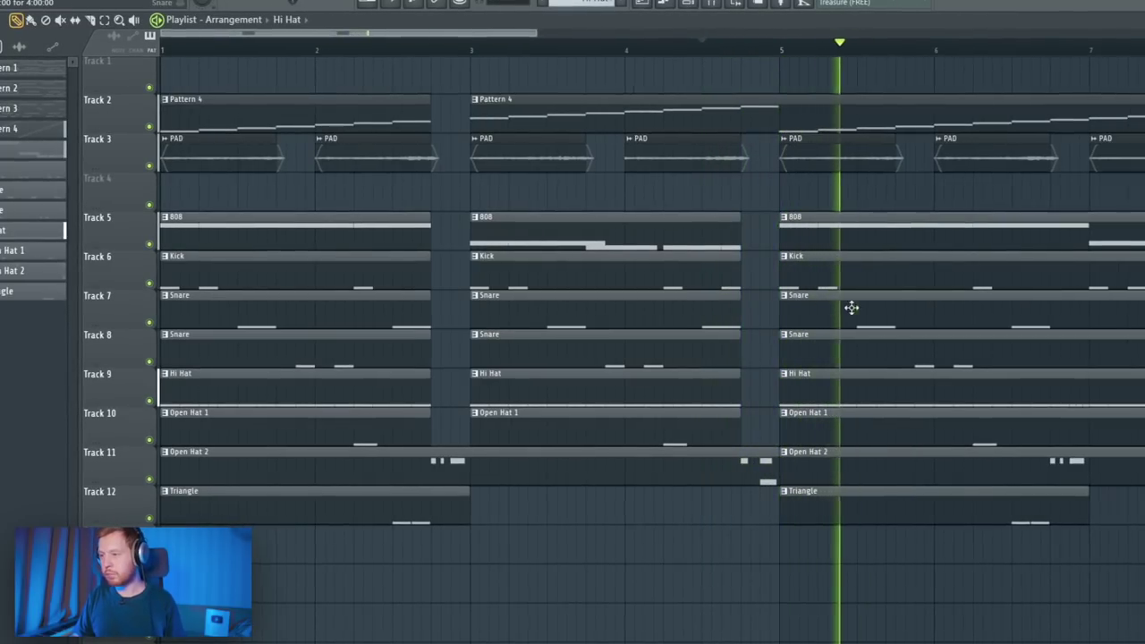
{"action": "left_click_drag", "start_coordinate": [861, 317], "coordinate": [815, 322]}
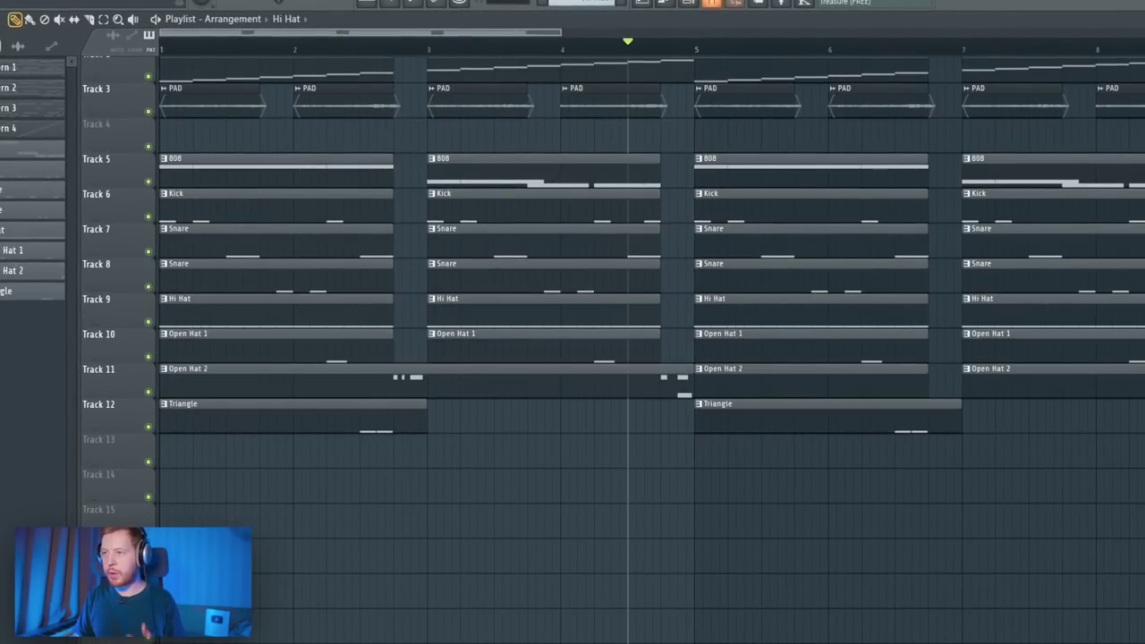
Step: Place the MZ Clap [Reverse] sample from the browser on Track 13 within bar 2
{"action": "left_click", "coordinate": [734, 2]}
{"action": "left_click_drag", "start_coordinate": [256, 640], "coordinate": [488, 452]}
{"action": "scroll", "coordinate": [736, 491], "scroll_direction": "down", "scroll_amount": 2}
{"action": "left_click_drag", "start_coordinate": [516, 393], "coordinate": [622, 393]}
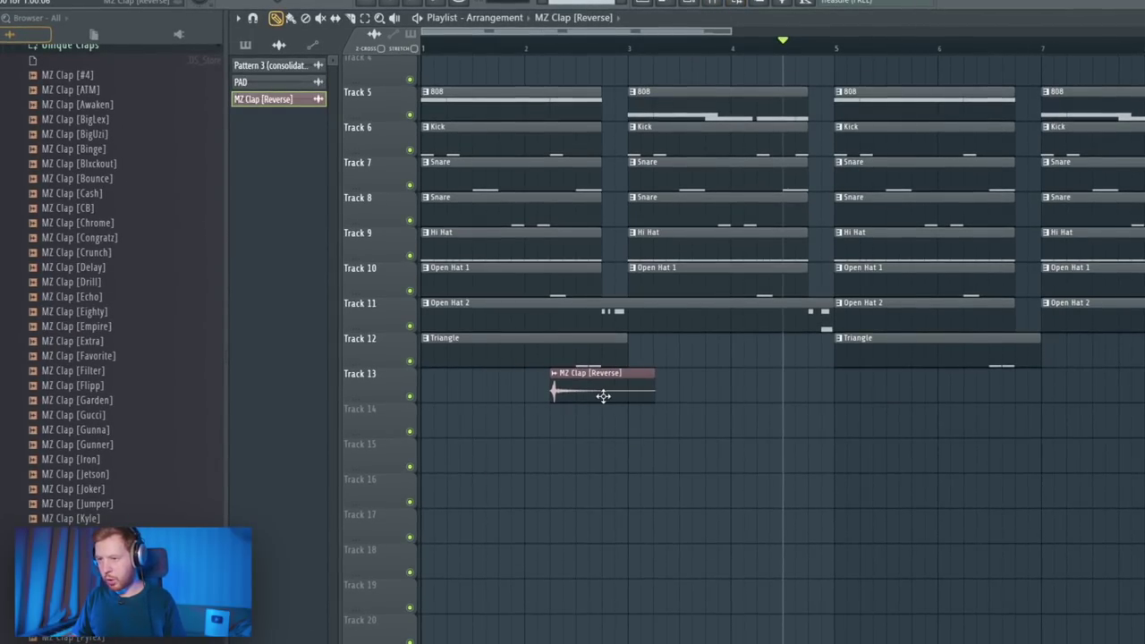
Step: Place the MZ Clap [Spacey] sample on Track 14 under the first clap, and shorten both claps to end at bar 3
{"action": "scroll", "coordinate": [107, 640], "scroll_direction": "down", "scroll_amount": 2}
{"action": "left_click_drag", "start_coordinate": [107, 642], "coordinate": [556, 428]}
{"action": "scroll", "coordinate": [597, 426], "scroll_direction": "up", "scroll_amount": 3}
{"action": "double_click", "coordinate": [533, 430]}
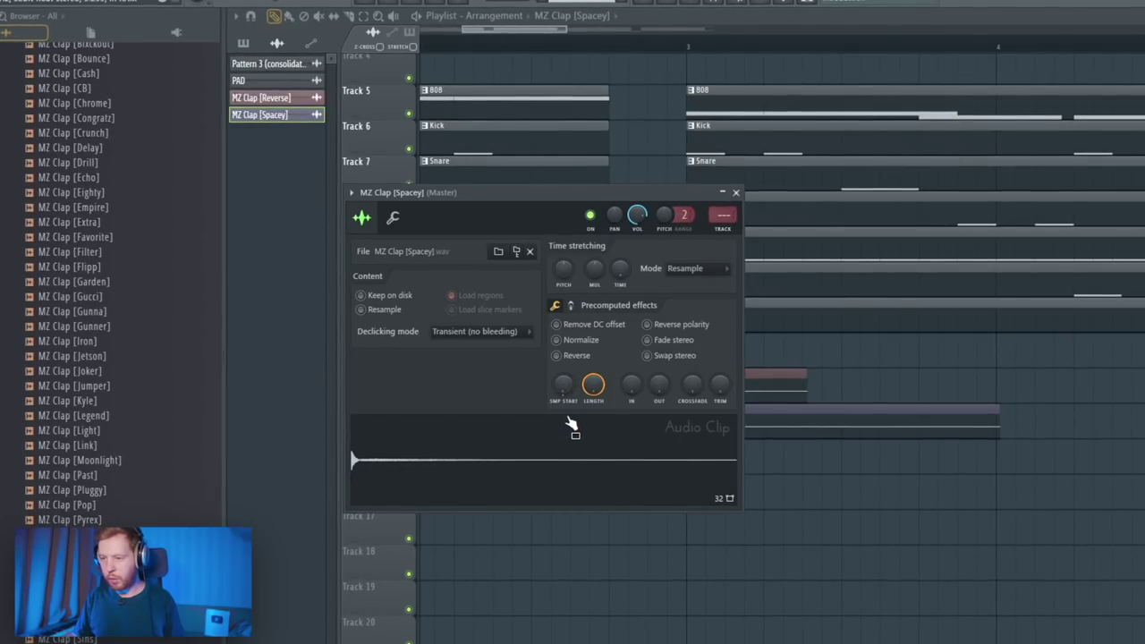
{"action": "key", "text": "Escape"}
{"action": "left_click_drag", "start_coordinate": [484, 439], "coordinate": [608, 431]}
{"action": "scroll", "coordinate": [613, 429], "scroll_direction": "down", "scroll_amount": 5}
{"action": "key", "text": "space"}
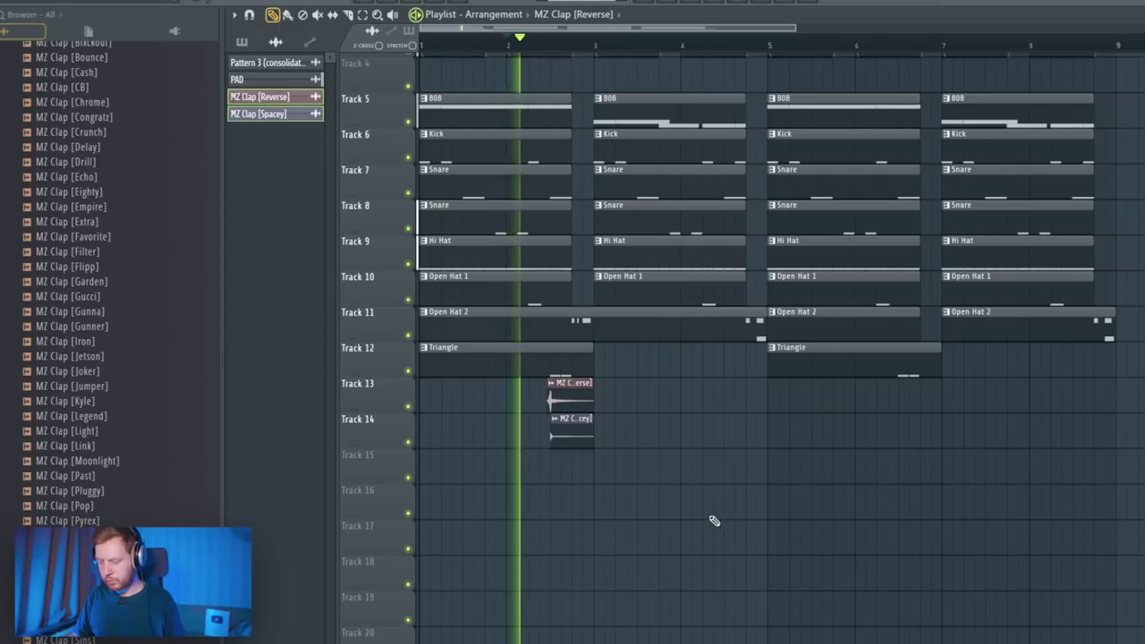
{"action": "key", "text": "space"}
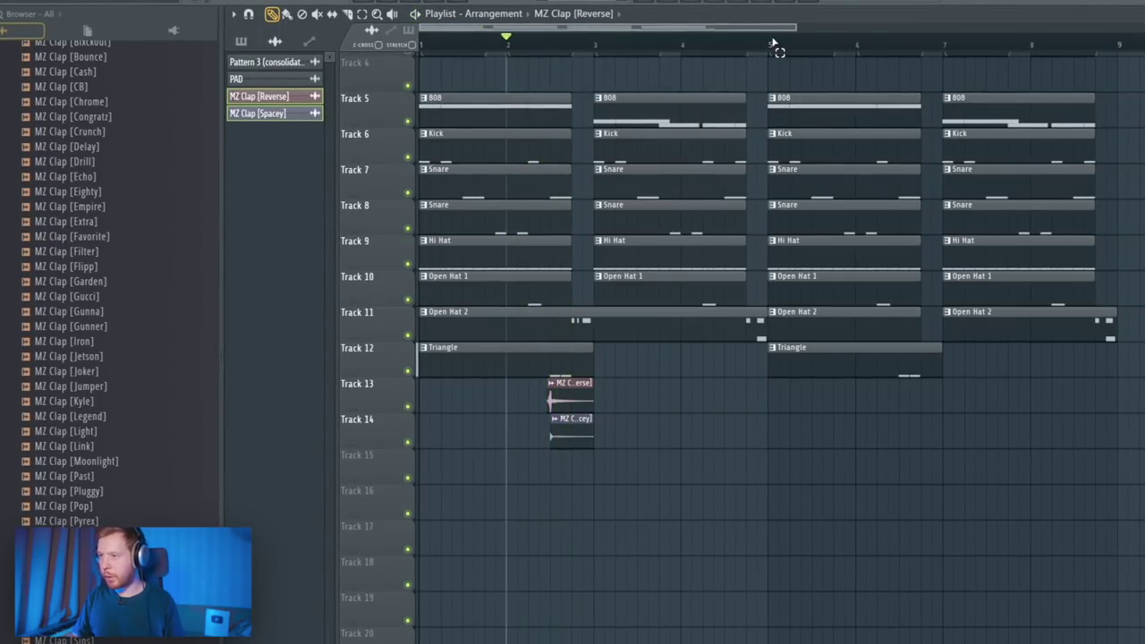
Step: Duplicate the two clap clips from bars 1–4 into bars 5–8 and play the second half
{"action": "left_click_drag", "start_coordinate": [775, 45], "coordinate": [420, 45]}
{"action": "key", "text": "ctrl+b"}
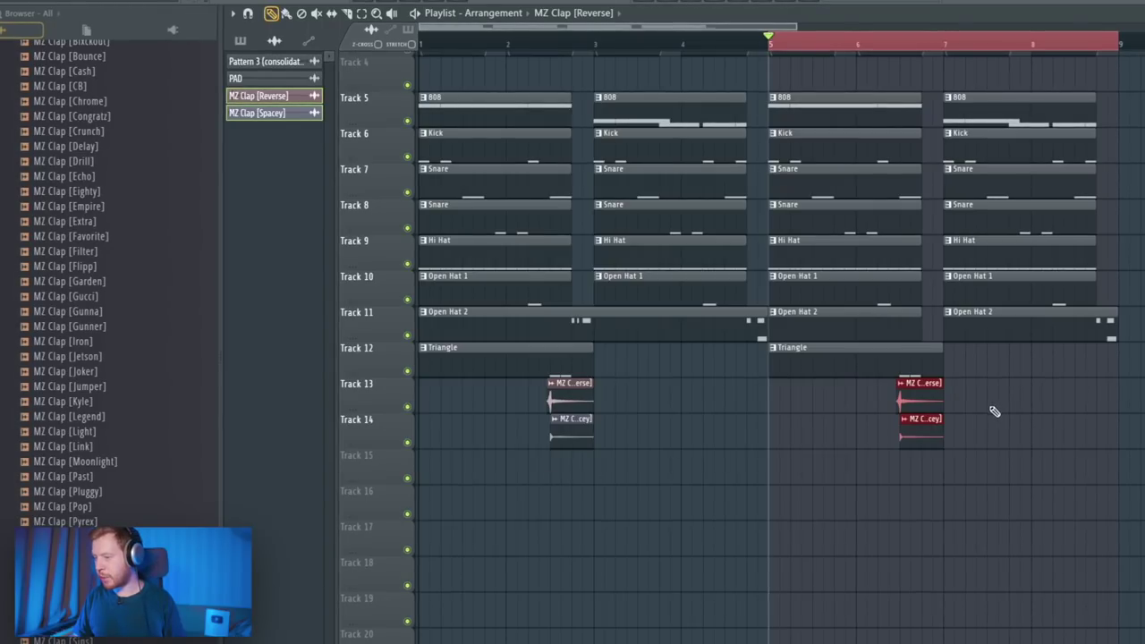
{"action": "left_click", "coordinate": [834, 45]}
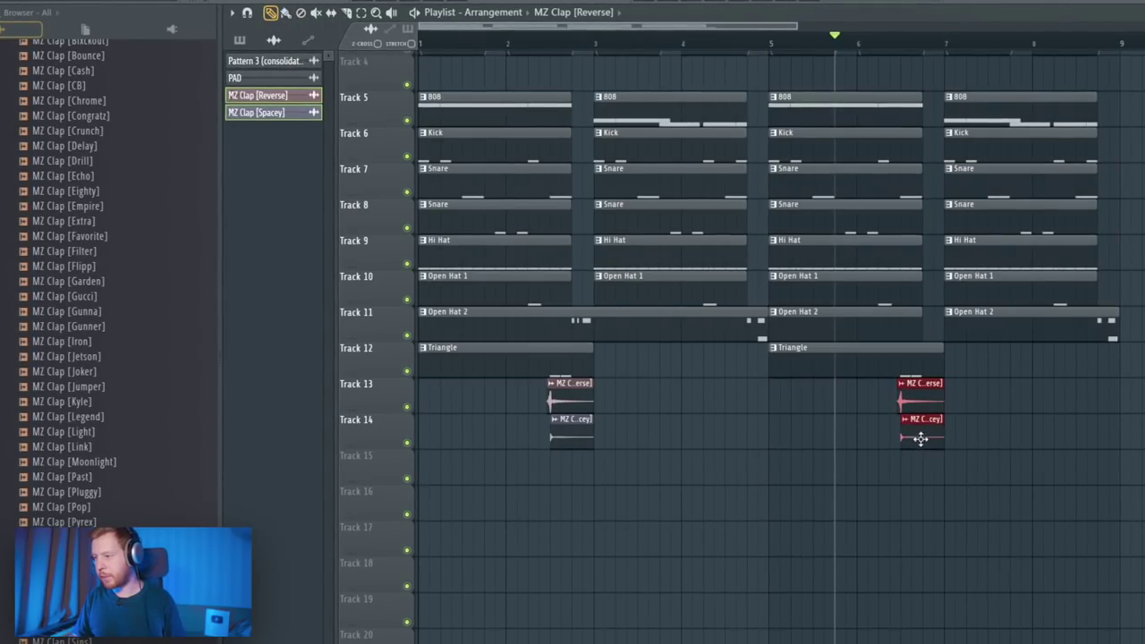
{"action": "key", "text": "space"}
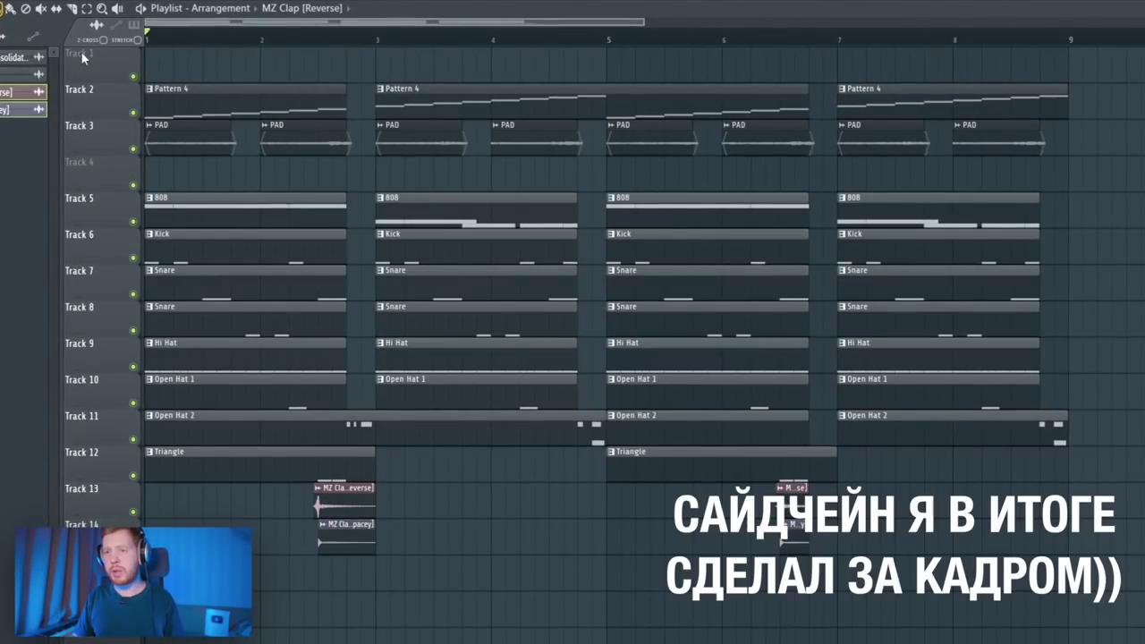
Step: Set the Maximizer mode of Ozone 9 on the master to IRC IV during playback
{"action": "key", "text": "space"}
{"action": "key", "text": "space"}
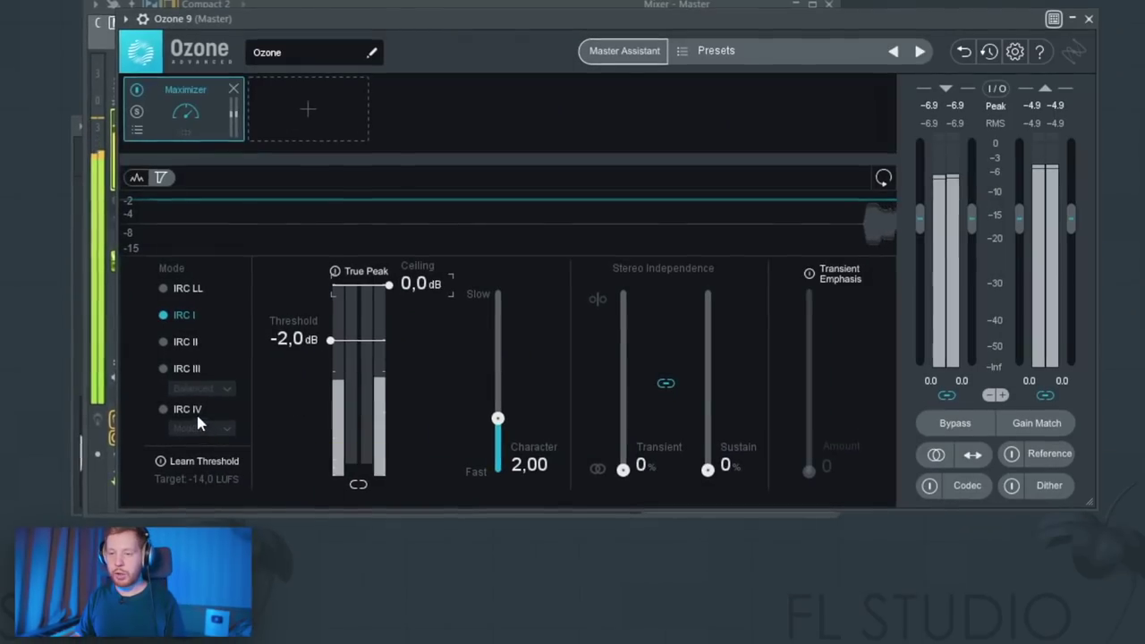
{"action": "left_click", "coordinate": [196, 411]}
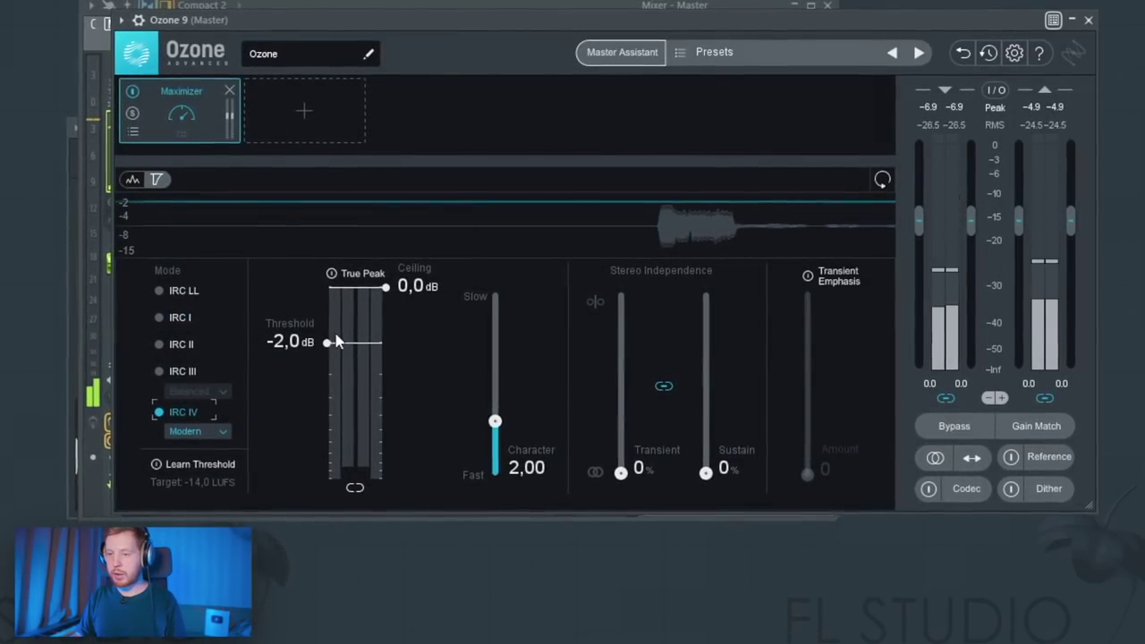
Step: Lower the Maximizer's threshold to -4.3 dB and its ceiling to -0.4 dB on the master
{"action": "left_click_drag", "start_coordinate": [324, 338], "coordinate": [325, 361]}
{"action": "left_click_drag", "start_coordinate": [383, 289], "coordinate": [383, 304]}
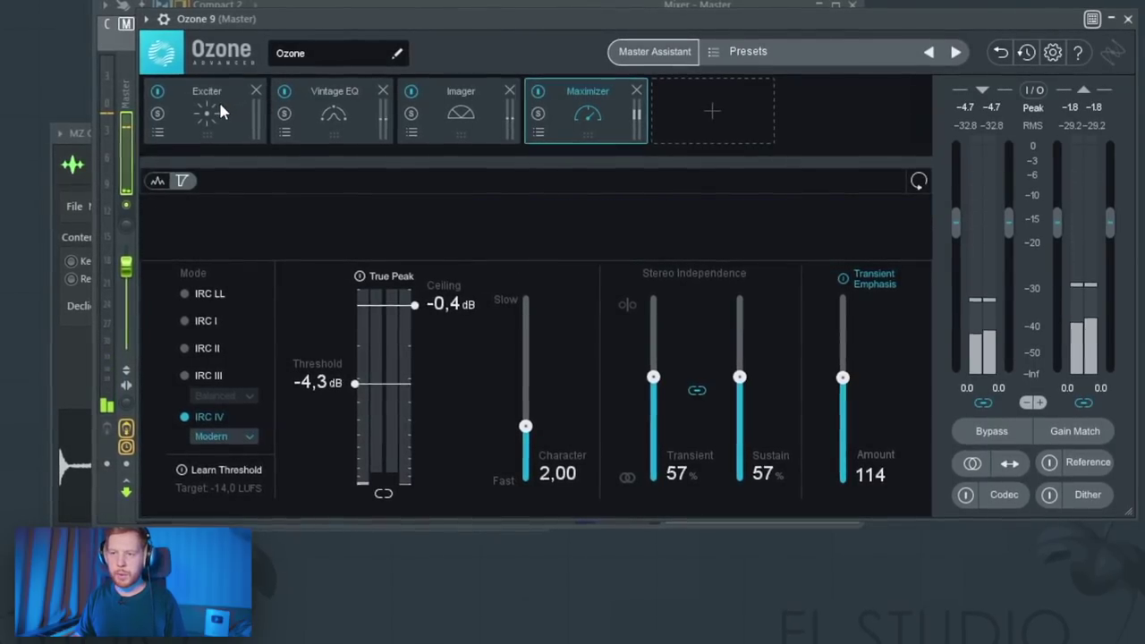
Step: Examine the settings and preset lists of the Exciter, Vintage EQ, Imager and Maximizer modules, and close the preset manager
{"action": "left_click", "coordinate": [219, 101]}
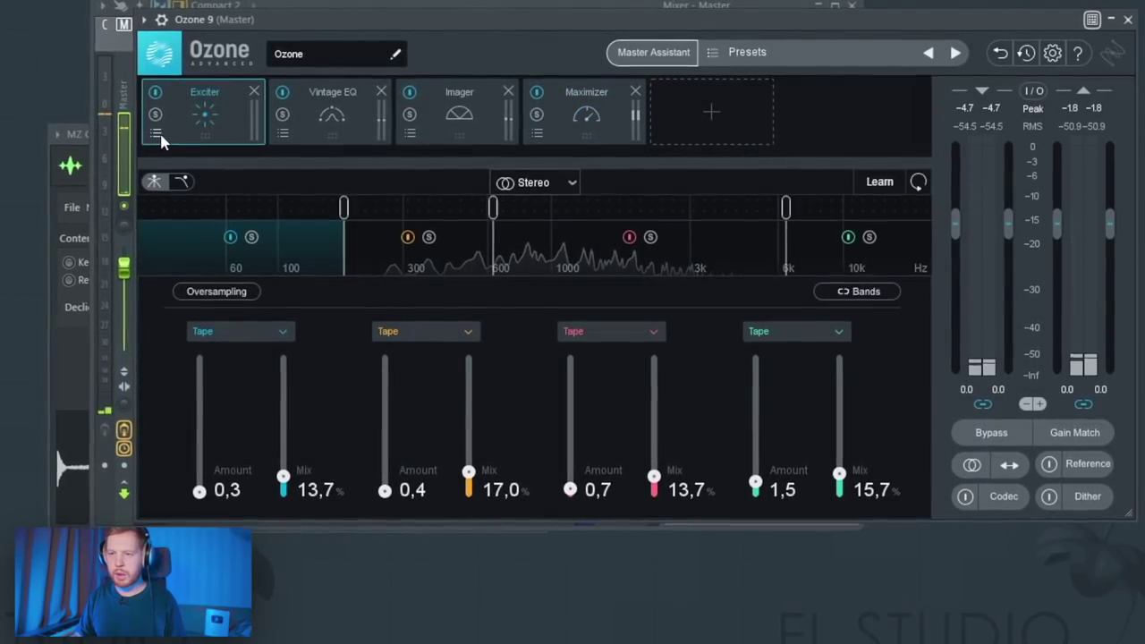
{"action": "left_click", "coordinate": [155, 134]}
{"action": "left_click", "coordinate": [325, 117]}
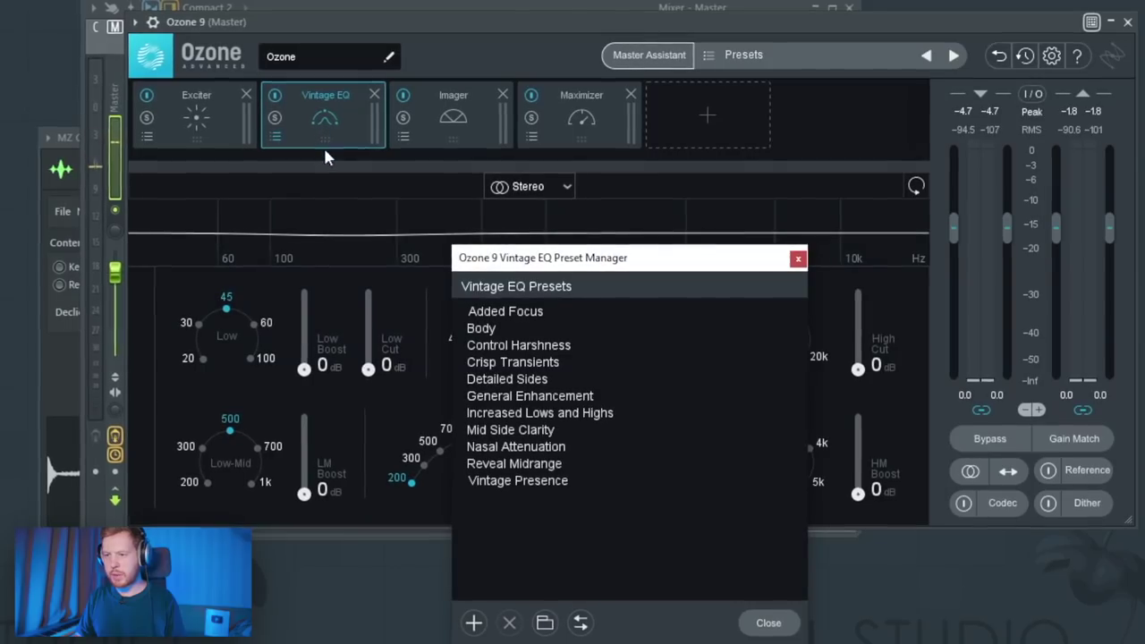
{"action": "left_click", "coordinate": [798, 259]}
{"action": "left_click", "coordinate": [429, 148]}
{"action": "left_click", "coordinate": [390, 142]}
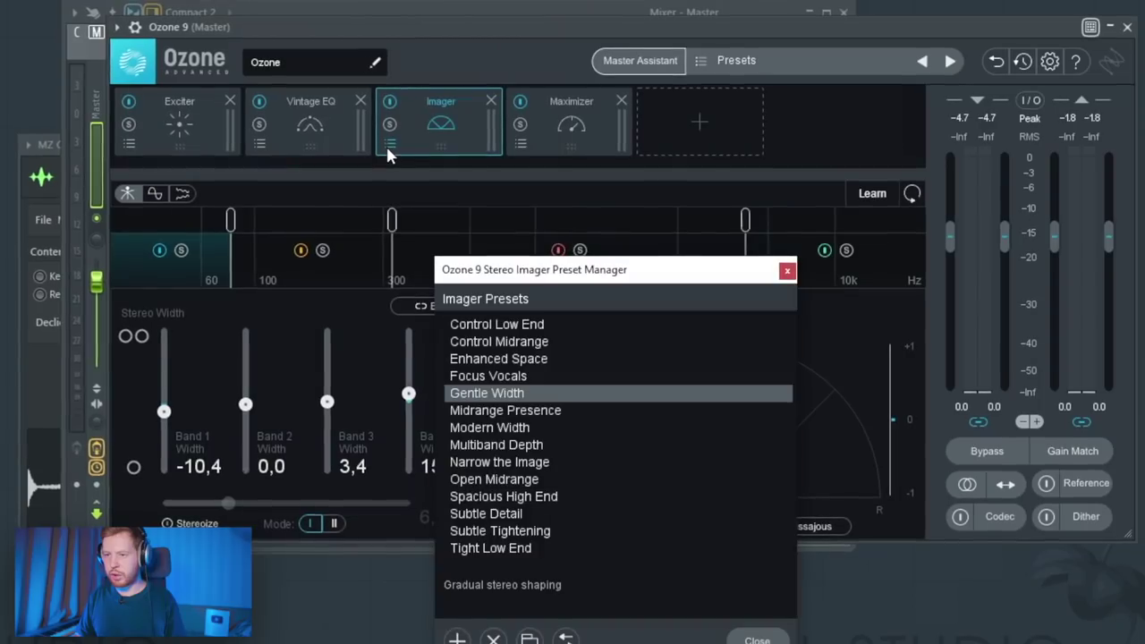
{"action": "left_click", "coordinate": [559, 118]}
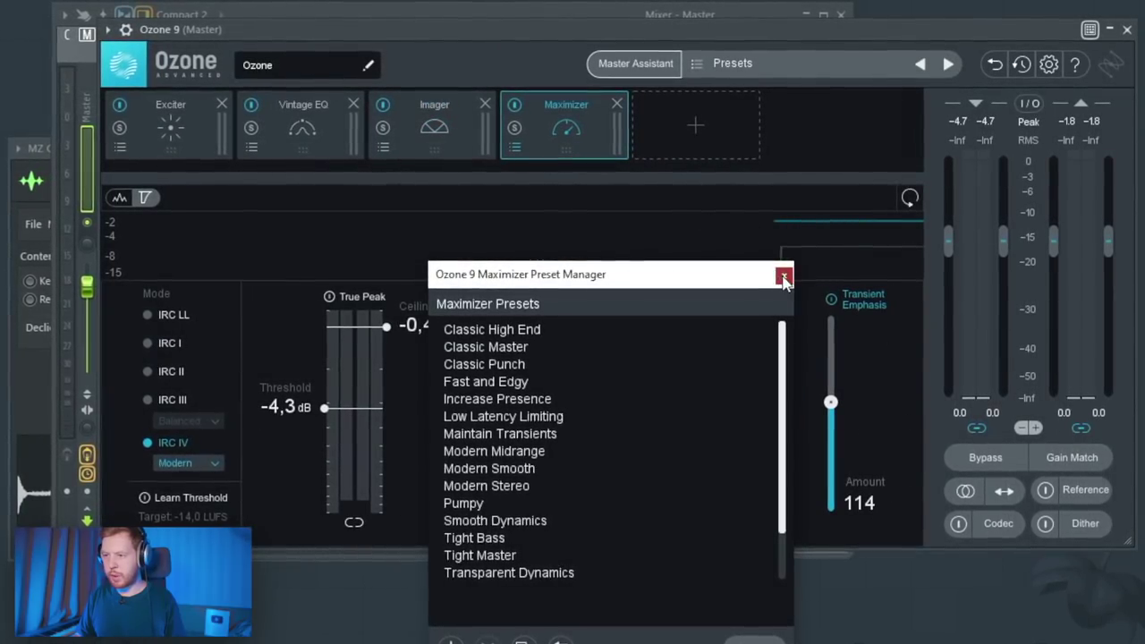
{"action": "left_click", "coordinate": [785, 272]}
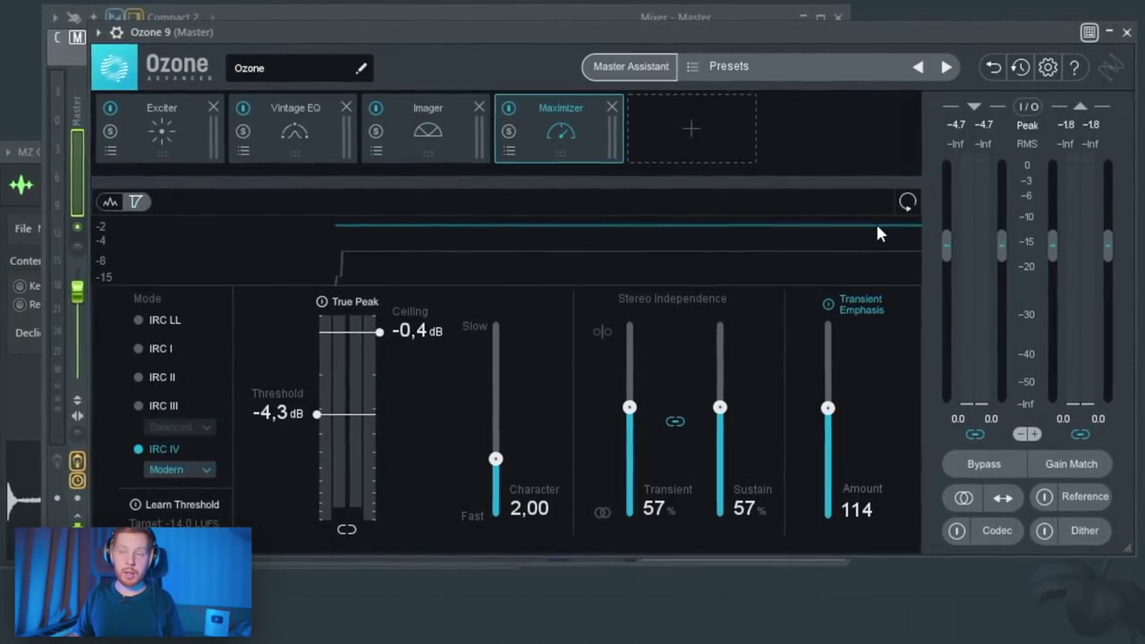